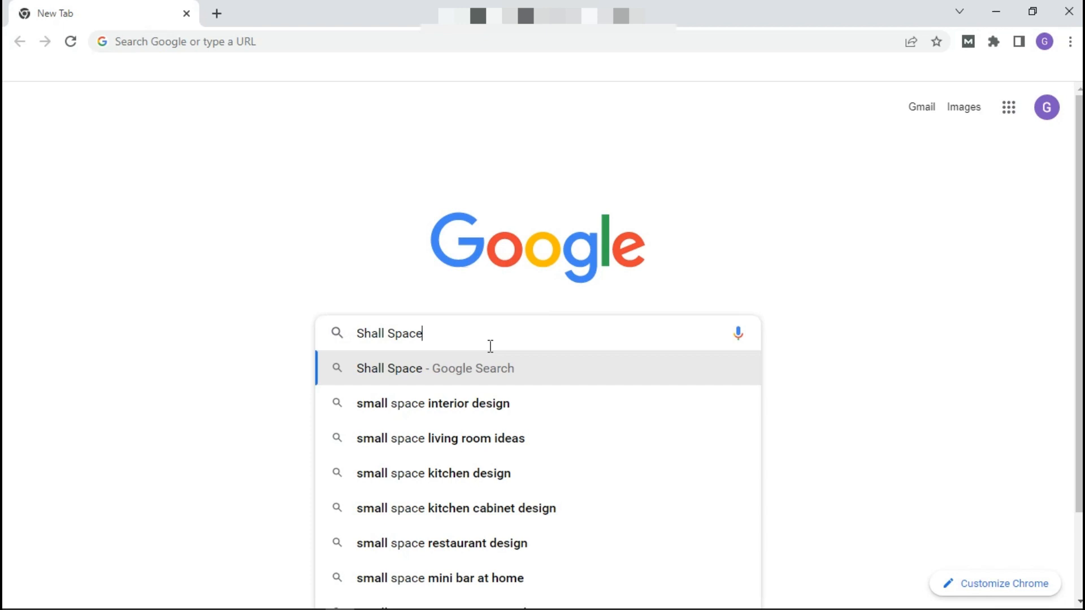
Go to blogger.com and show the posts list of the Testing blog.
click(350, 35)
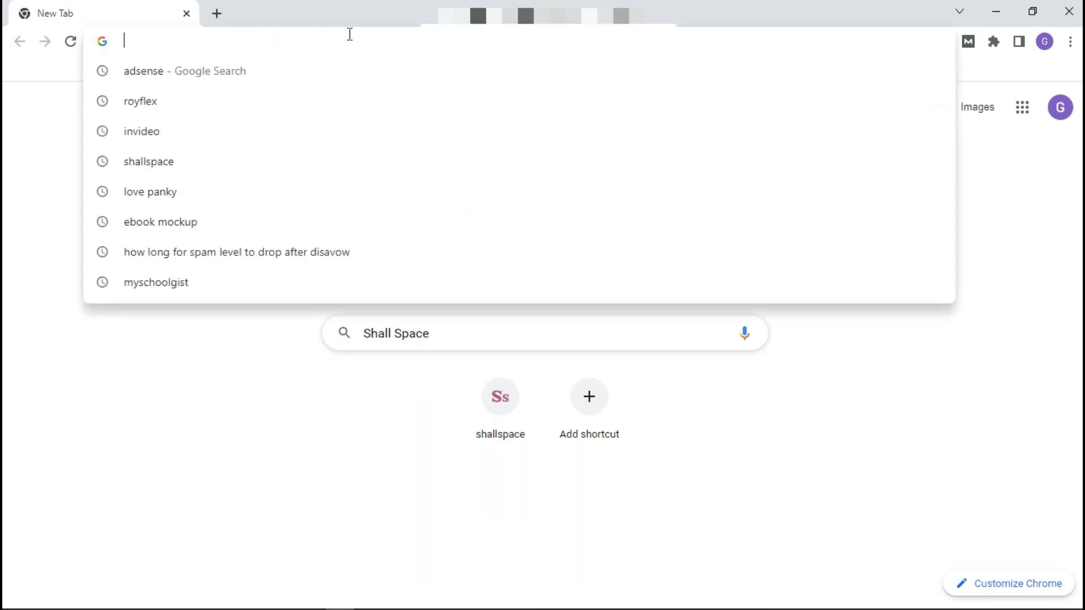
text(blo)
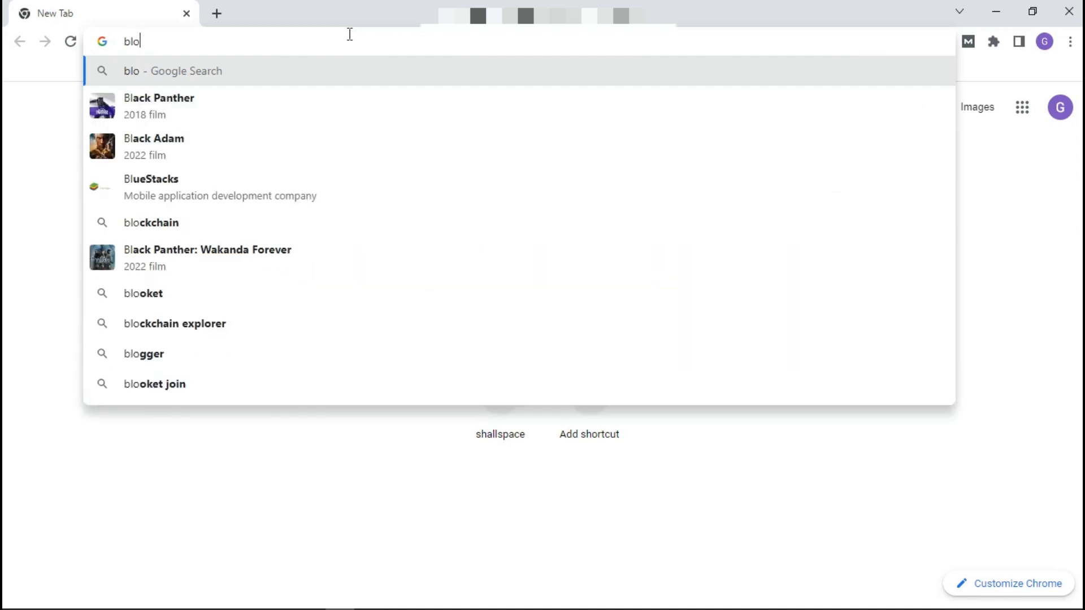
text(gger.com)
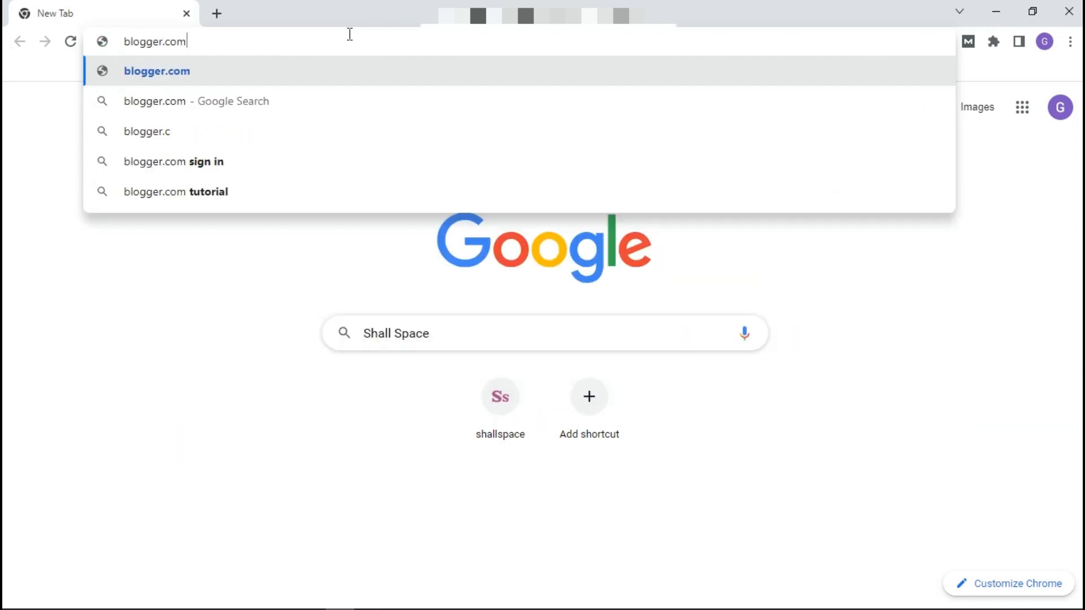
key(Return)
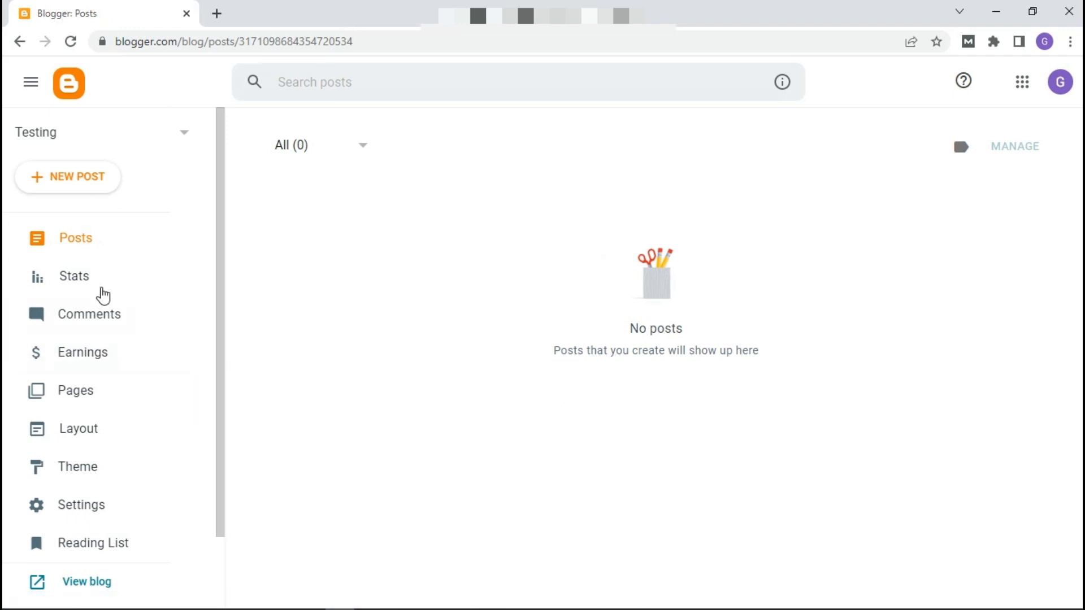
click(115, 246)
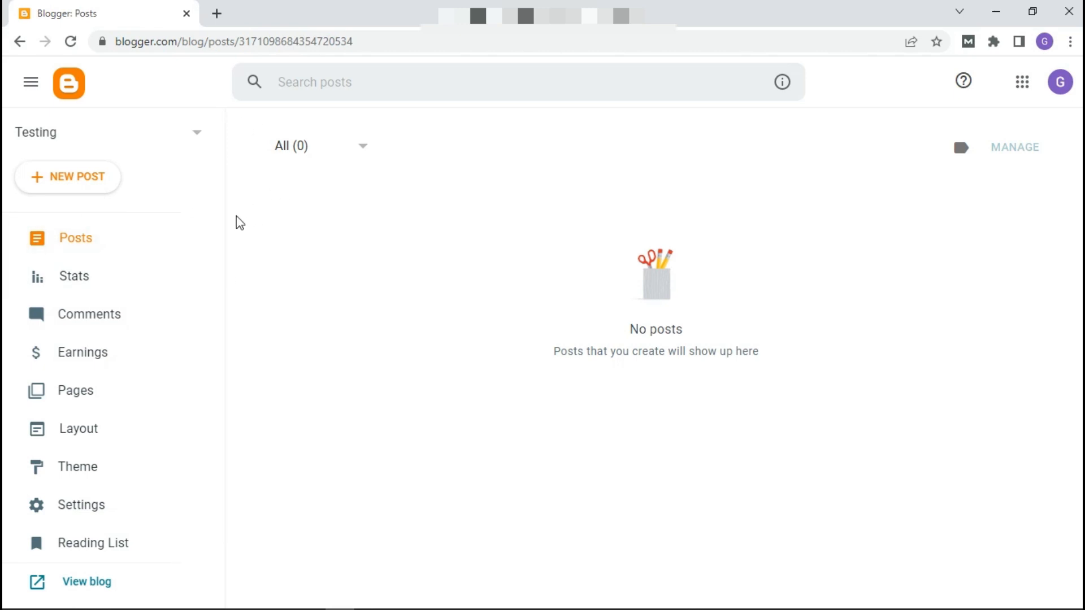
drag(222, 229, 279, 205)
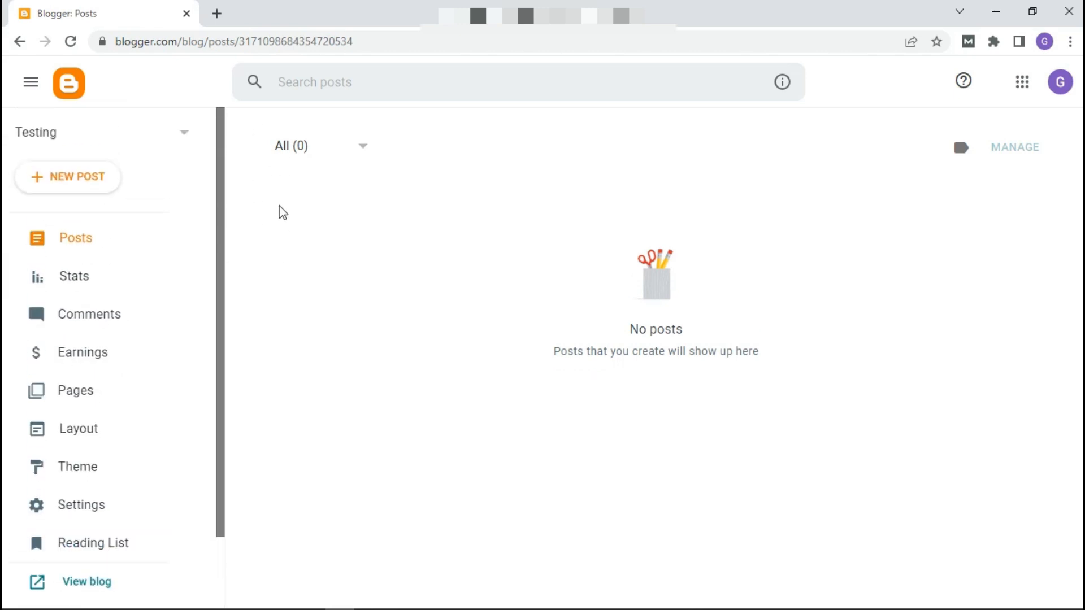
Create a new blog post and title it "Survival".
click(101, 184)
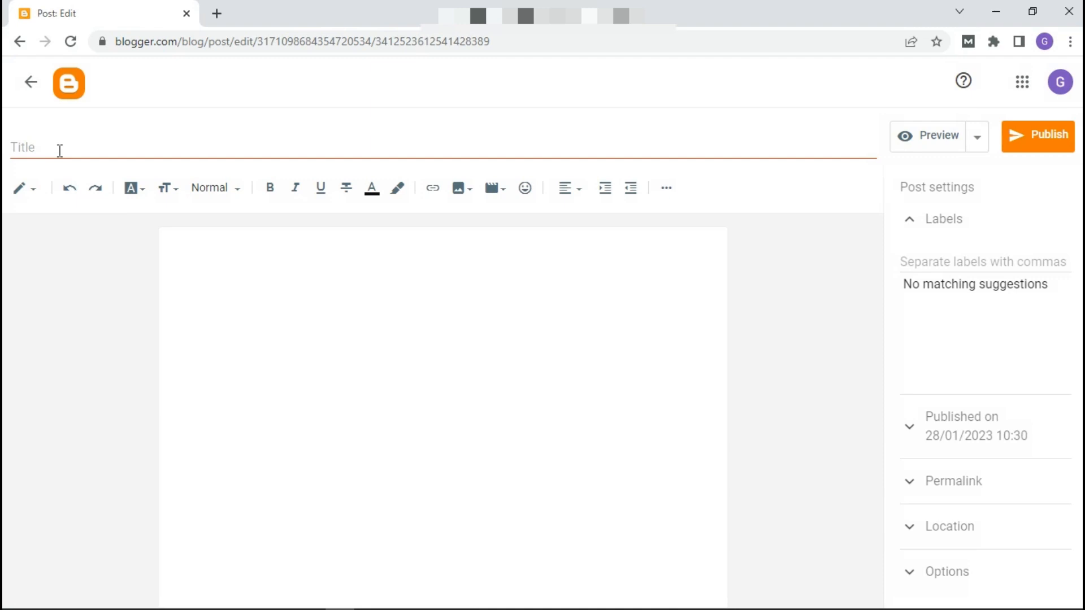
click(60, 151)
text(T)
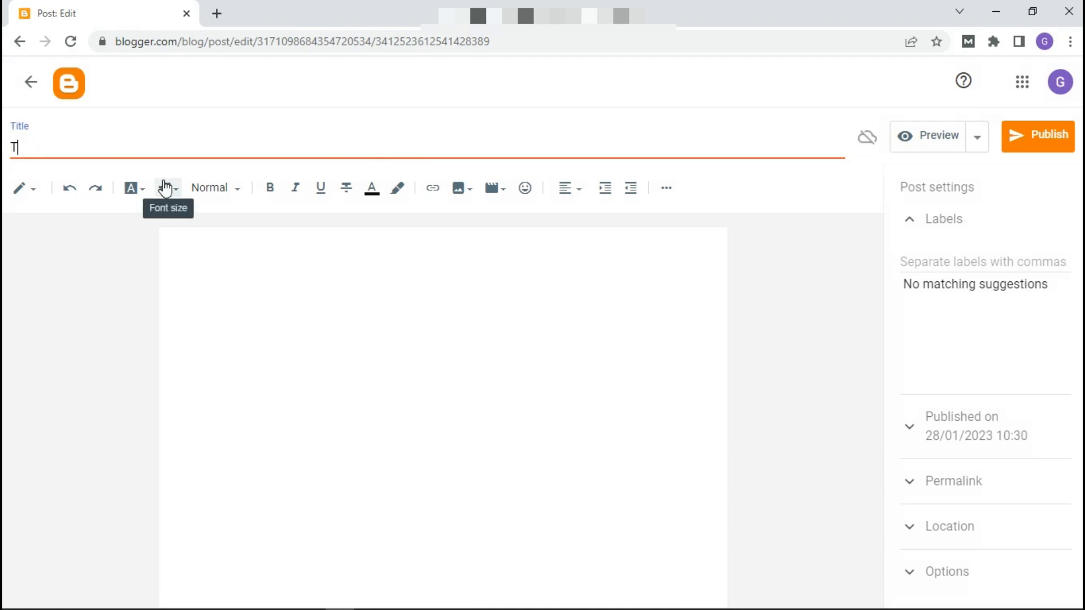
key(BackSpace)
text(a)
key(BackSpace)
text(Survival of the )
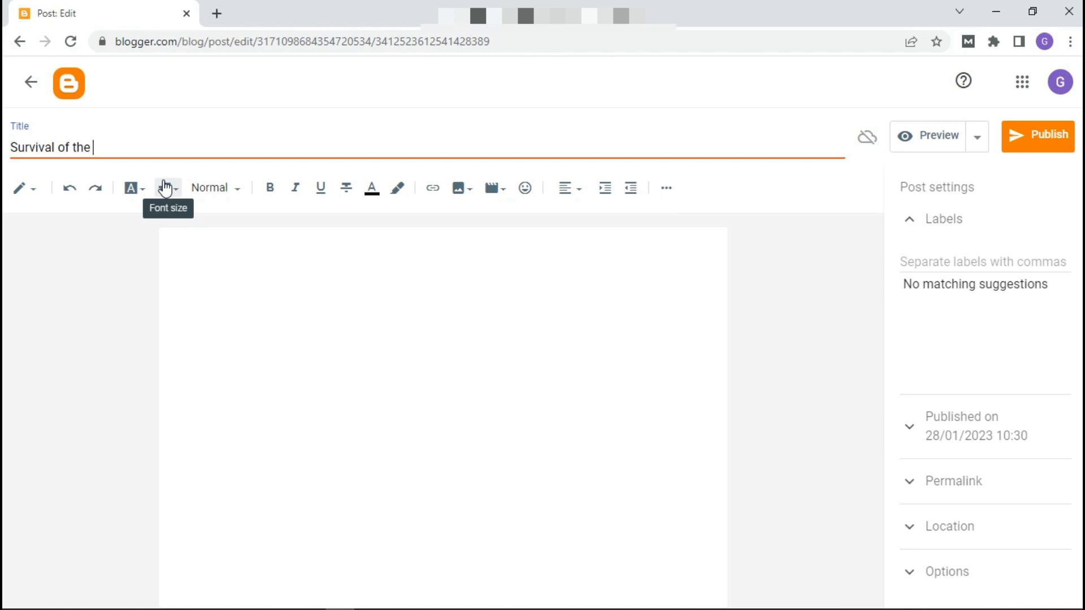
text(fites)
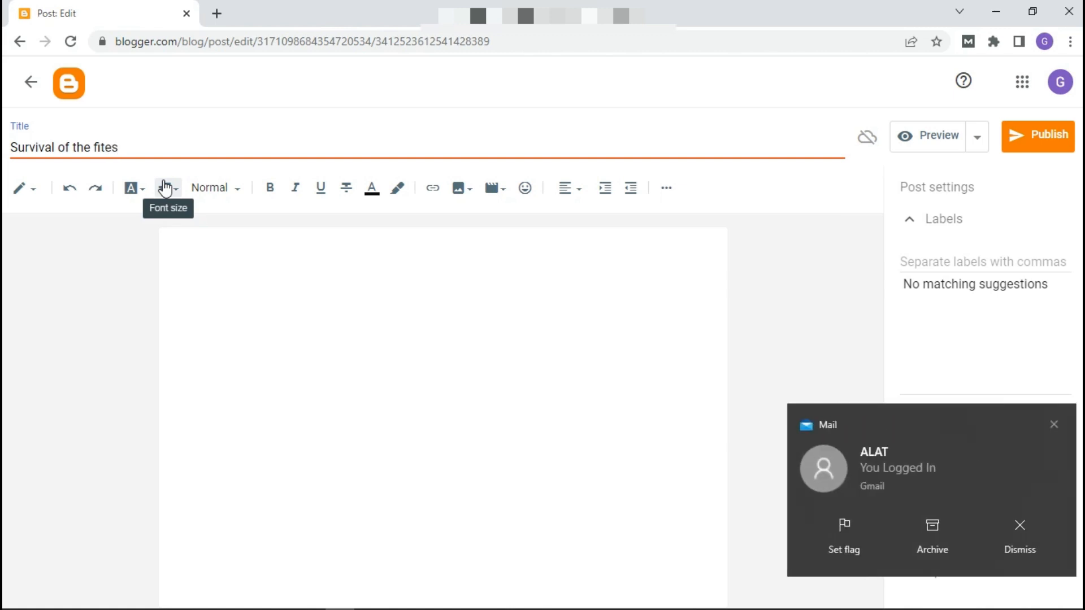
key(BackSpace)
key(BackSpace)
key(BackSpace)
key(BackSpace)
key(BackSpace)
key(BackSpace)
key(BackSpace)
key(BackSpace)
key(BackSpace)
key(BackSpace)
key(BackSpace)
key(BackSpace)
key(BackSpace)
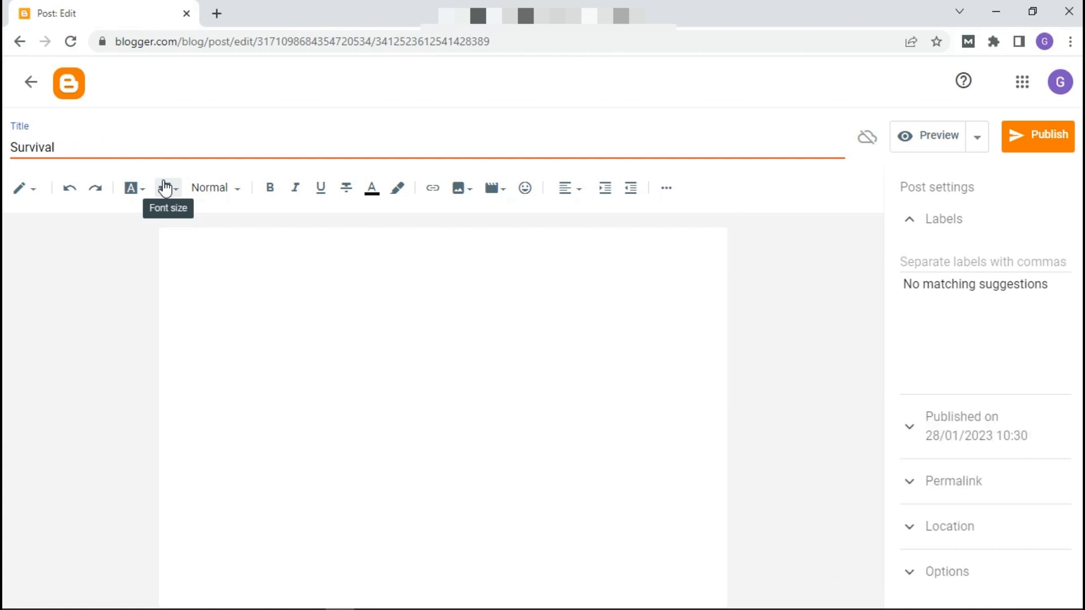
Dismiss the mail notification and fill the post body with the placeholder text "DETRYUBIN TXCVUBINOK HDFGVHBJKL TDRYVUBH".
click(247, 317)
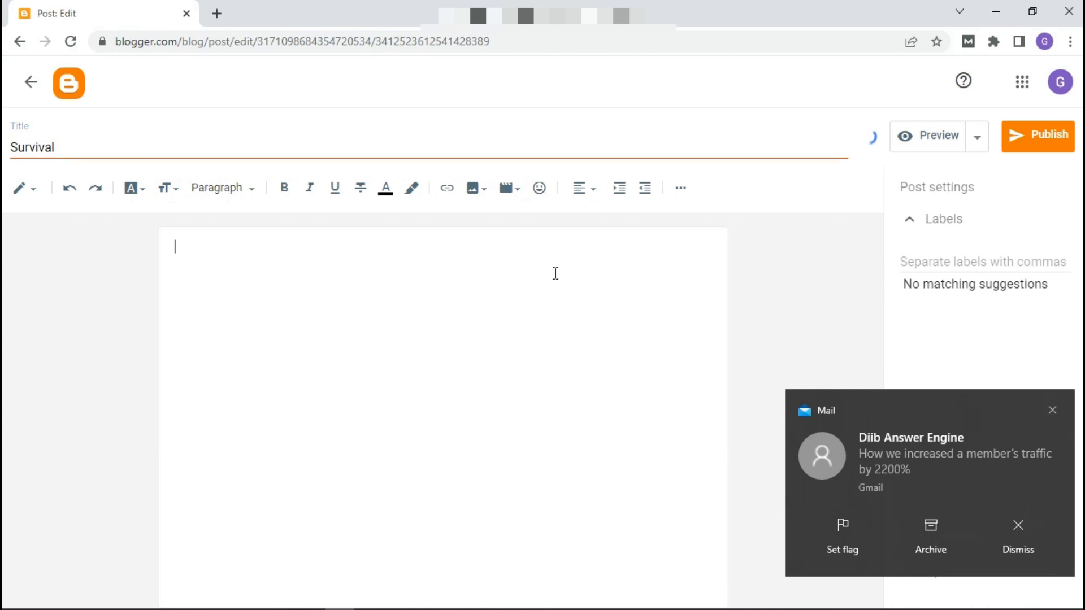
click(1048, 409)
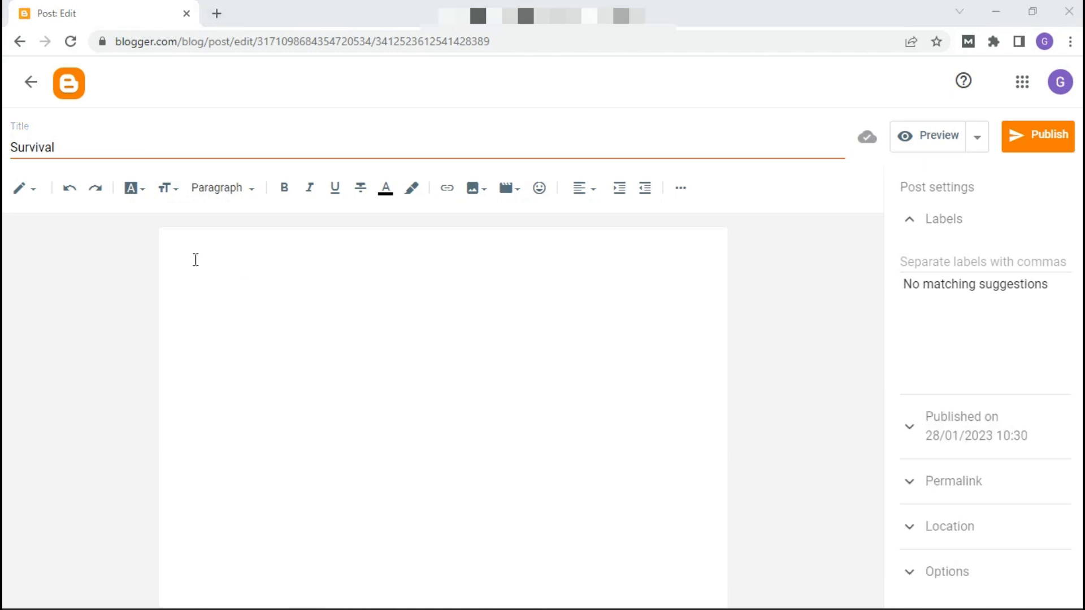
click(1049, 522)
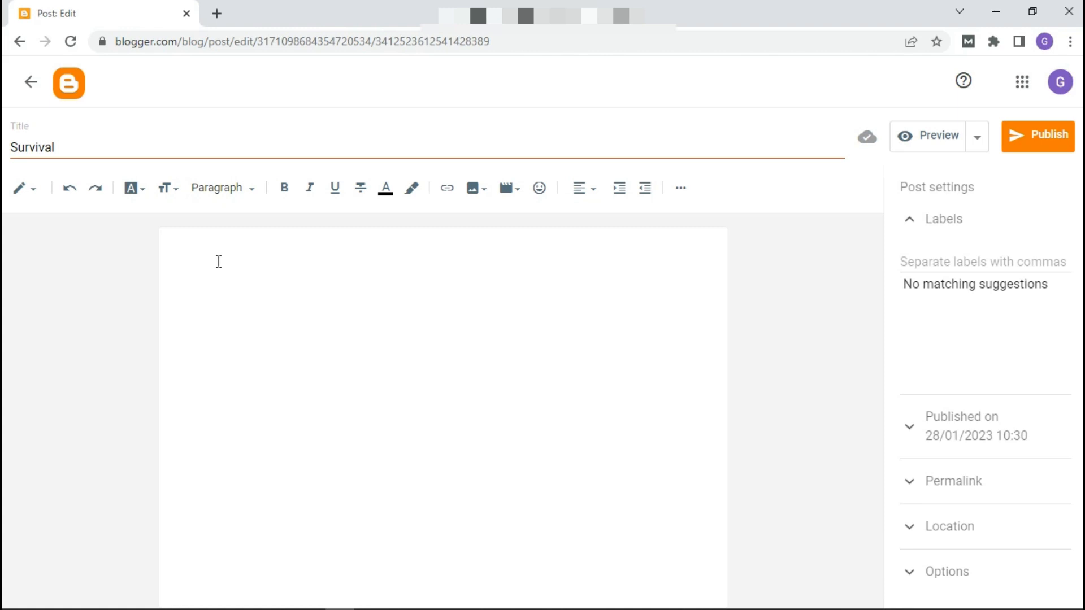
text(DETRYUBIN TXCVUBINOK )
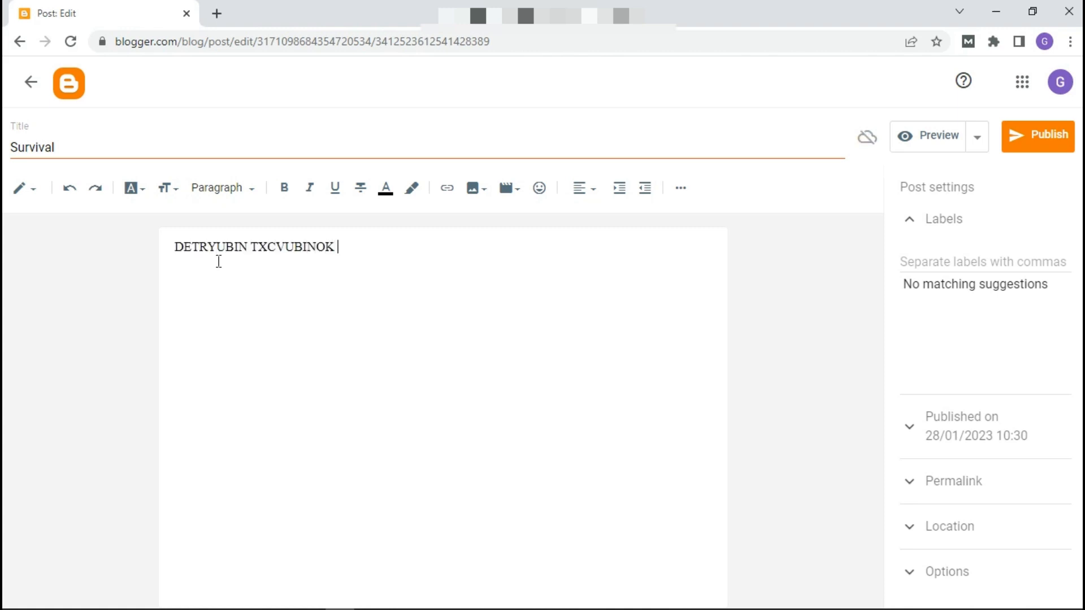
text(HDFGVHBJKL TDRYVUBH)
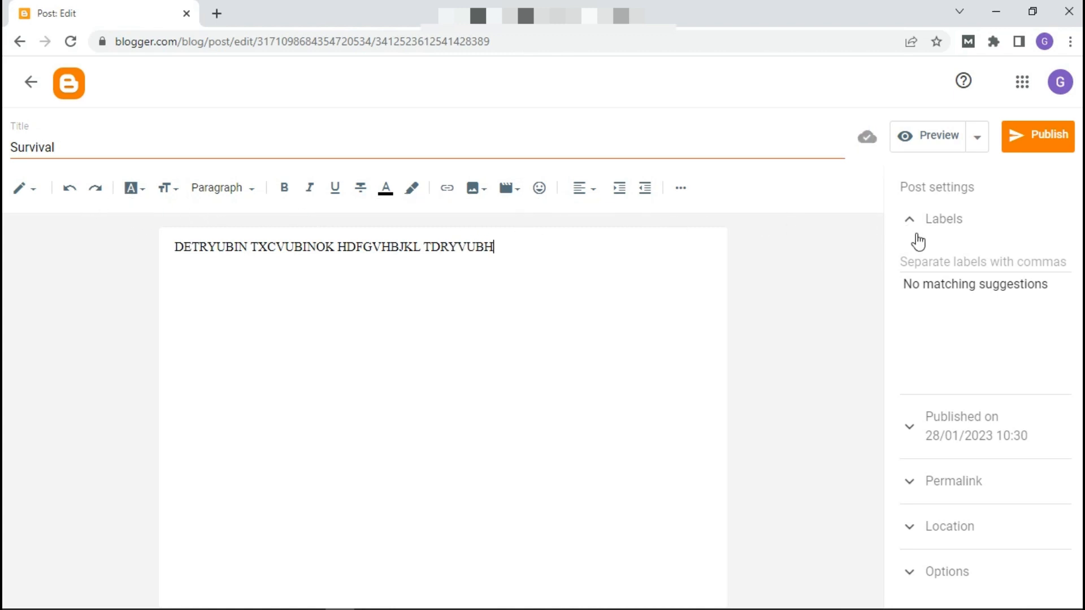
Add the label "bOOK" to the post and collapse the label settings.
click(931, 263)
click(525, 272)
click(972, 264)
text(bOOK,)
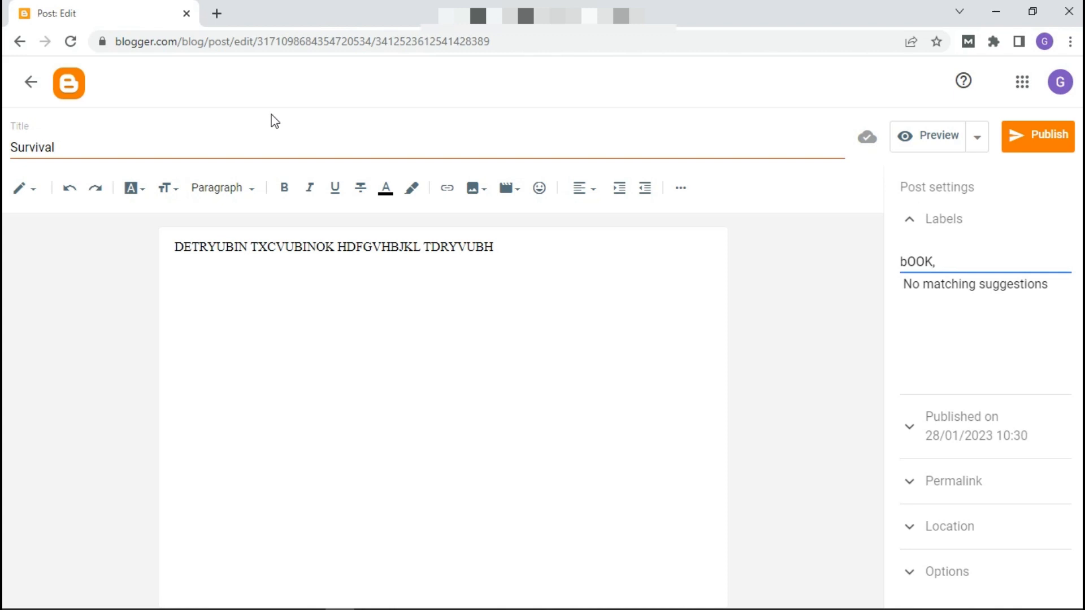
click(957, 241)
Set the post's publishing date to Automatic and collapse the date settings.
click(944, 294)
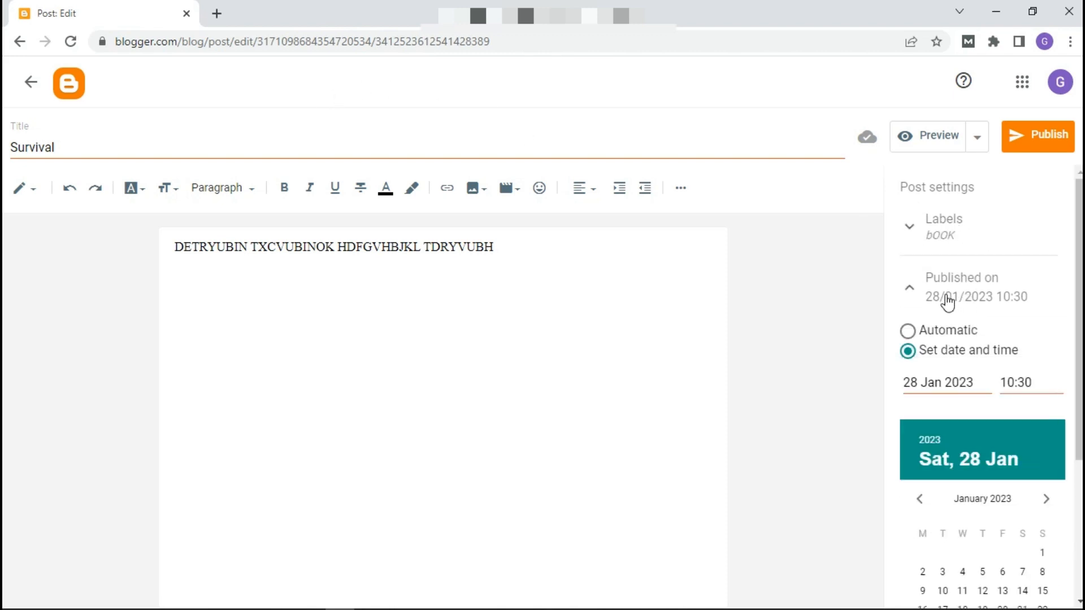
click(909, 338)
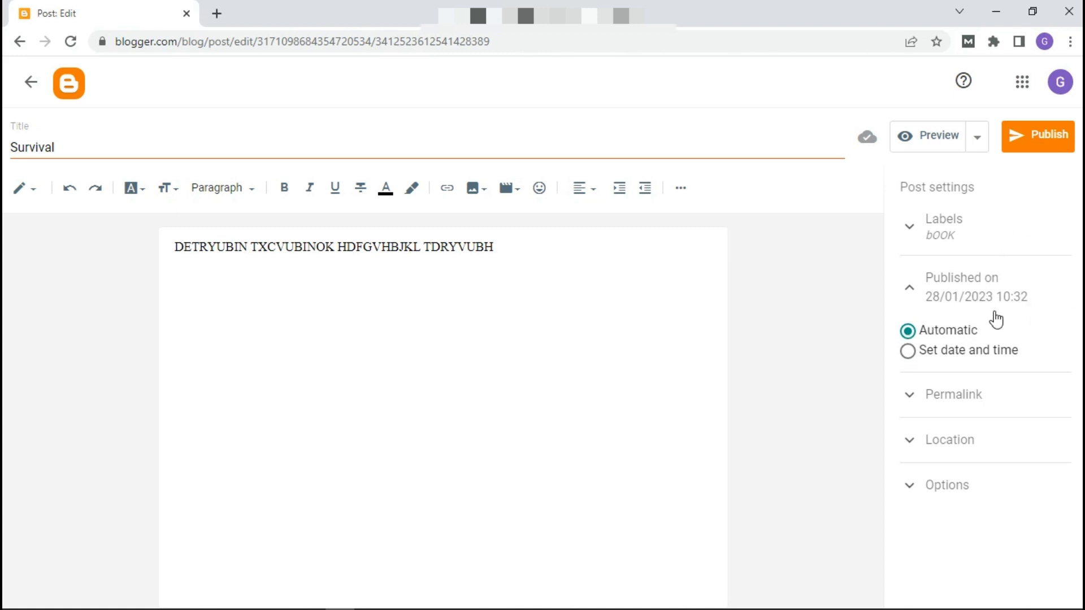
click(919, 290)
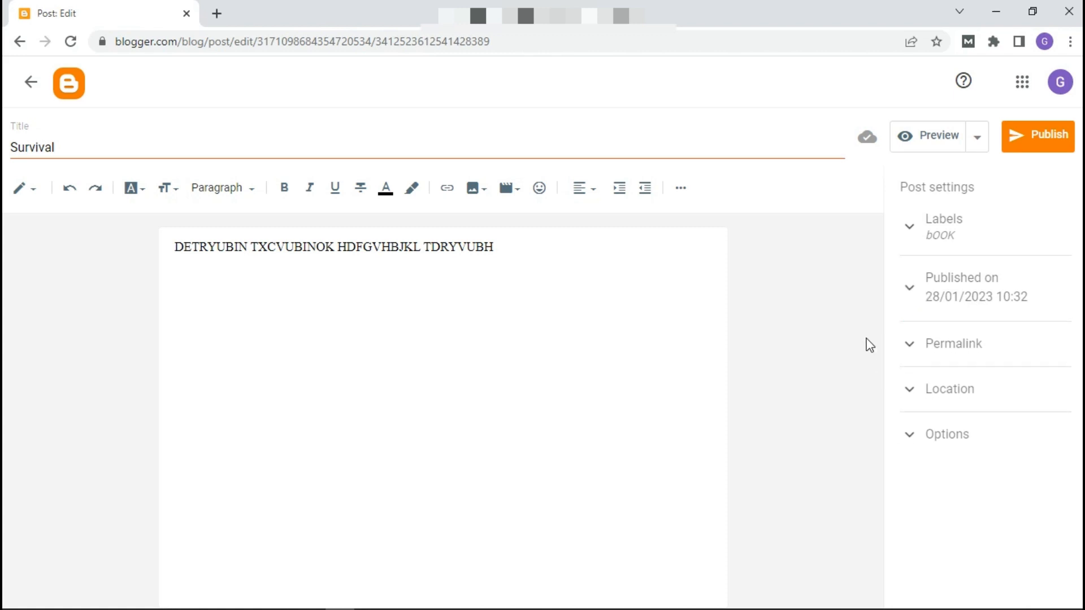
Compare the automatic and custom permalink options in the post settings.
click(916, 352)
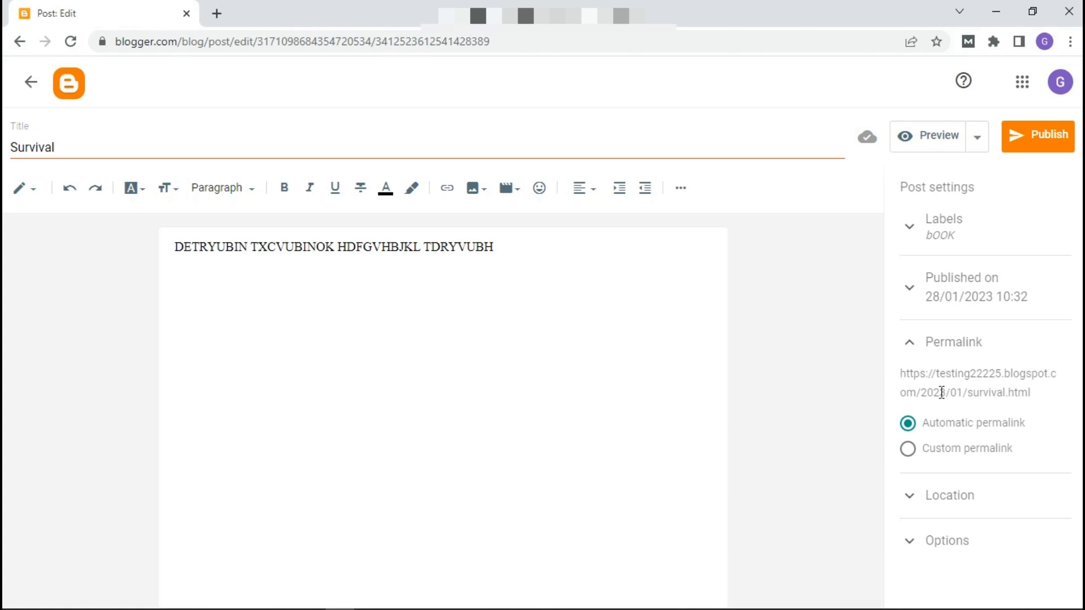
click(907, 449)
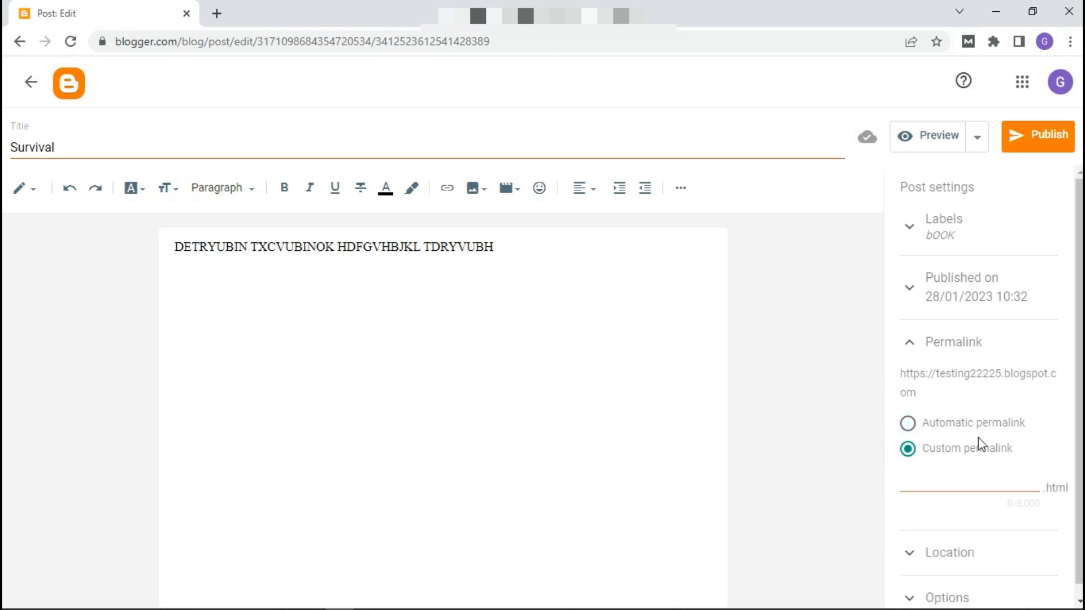
click(907, 424)
drag(983, 394, 1033, 405)
click(1032, 401)
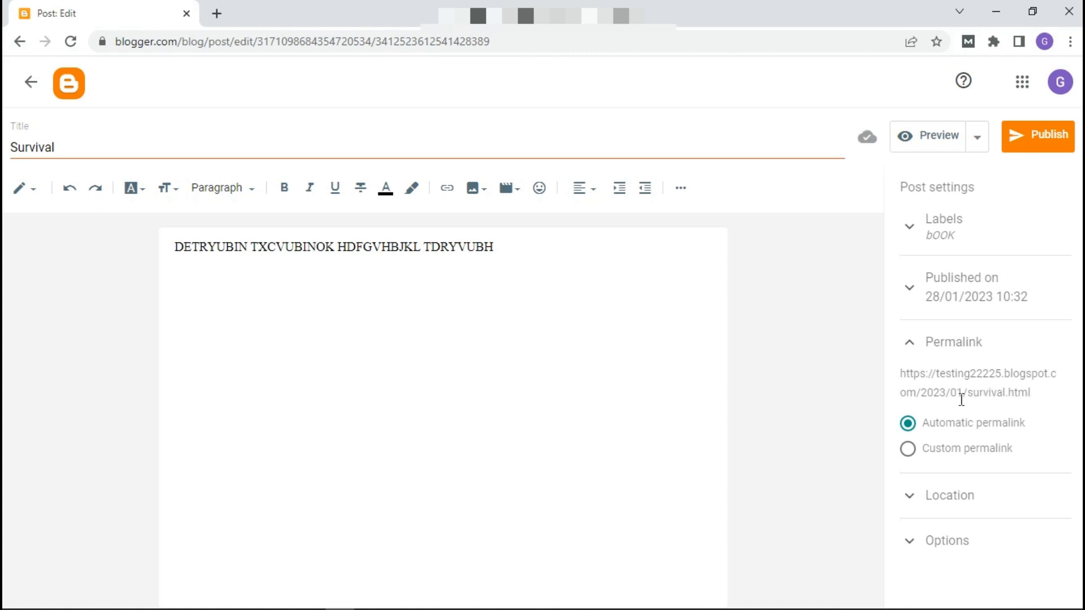
click(906, 451)
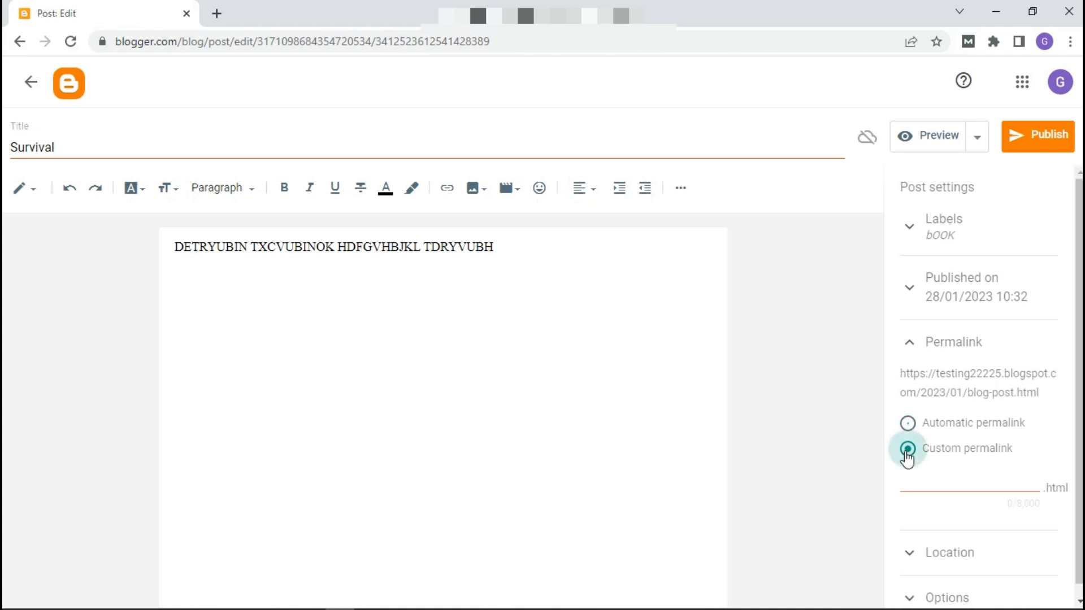
click(908, 425)
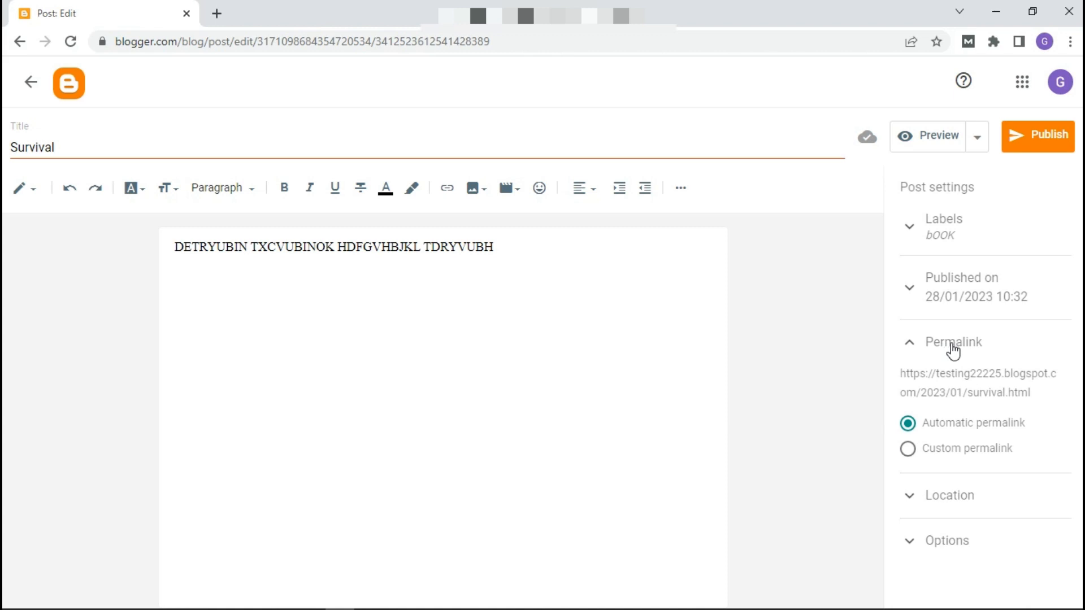
Give the post the custom permalink "the book survival" and collapse the permalink settings.
click(908, 449)
click(936, 480)
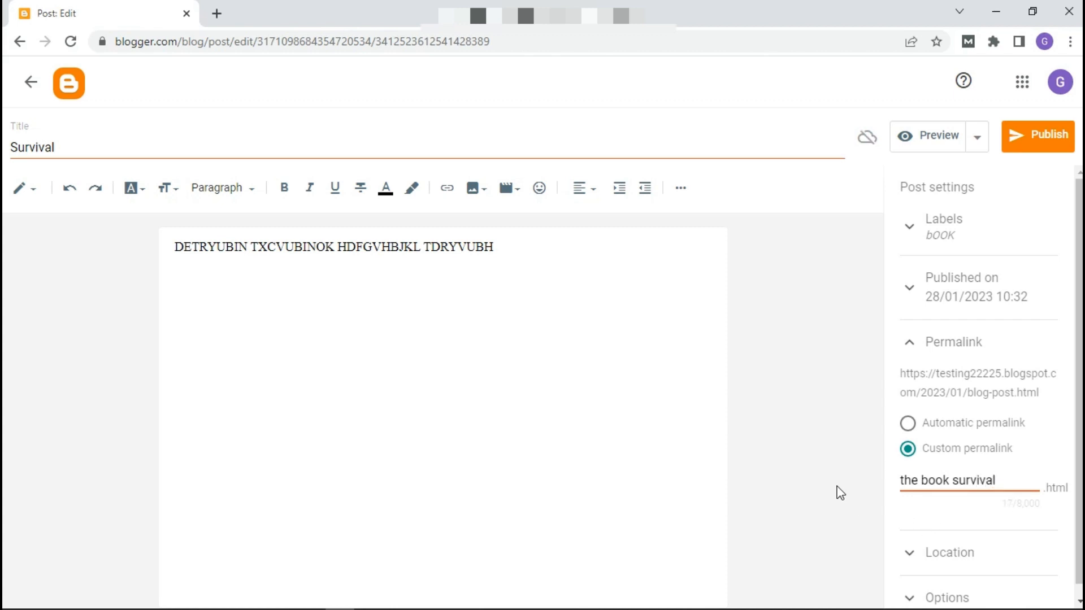
drag(967, 393, 970, 415)
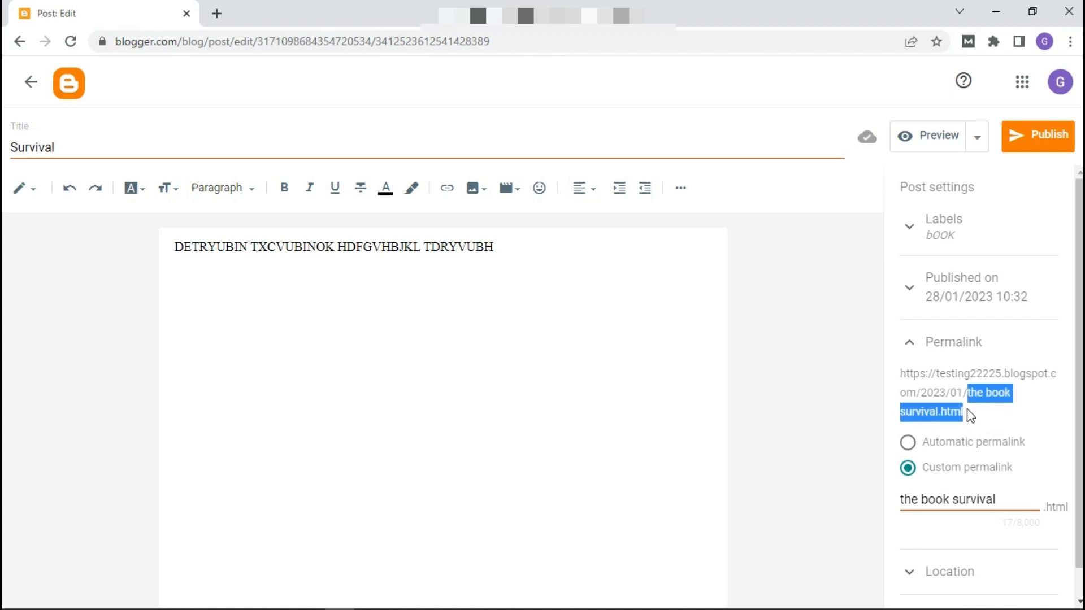
click(924, 345)
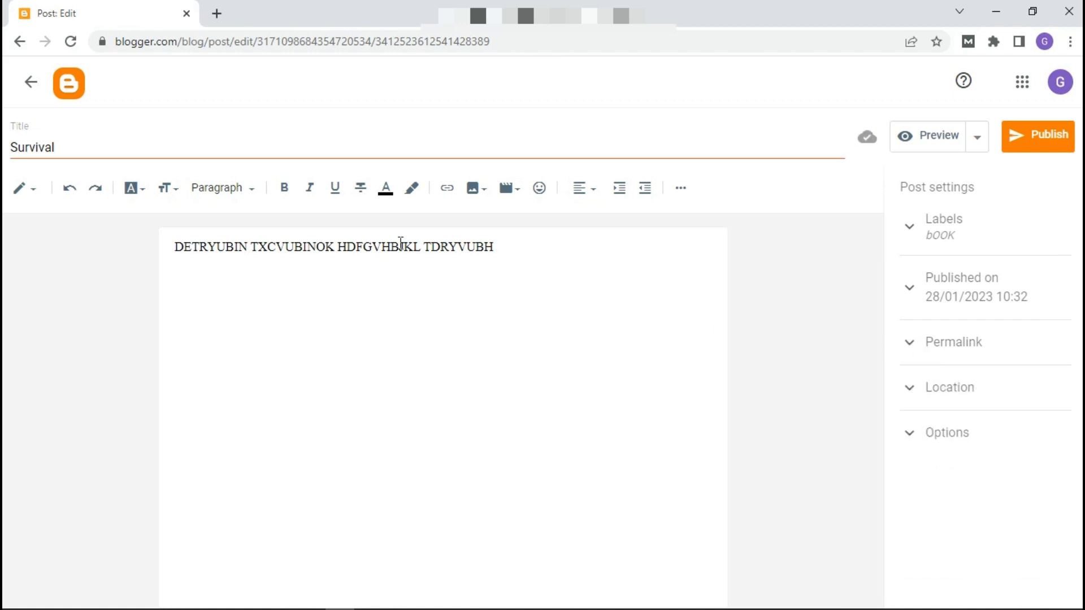
Look at the location settings of the post.
click(232, 147)
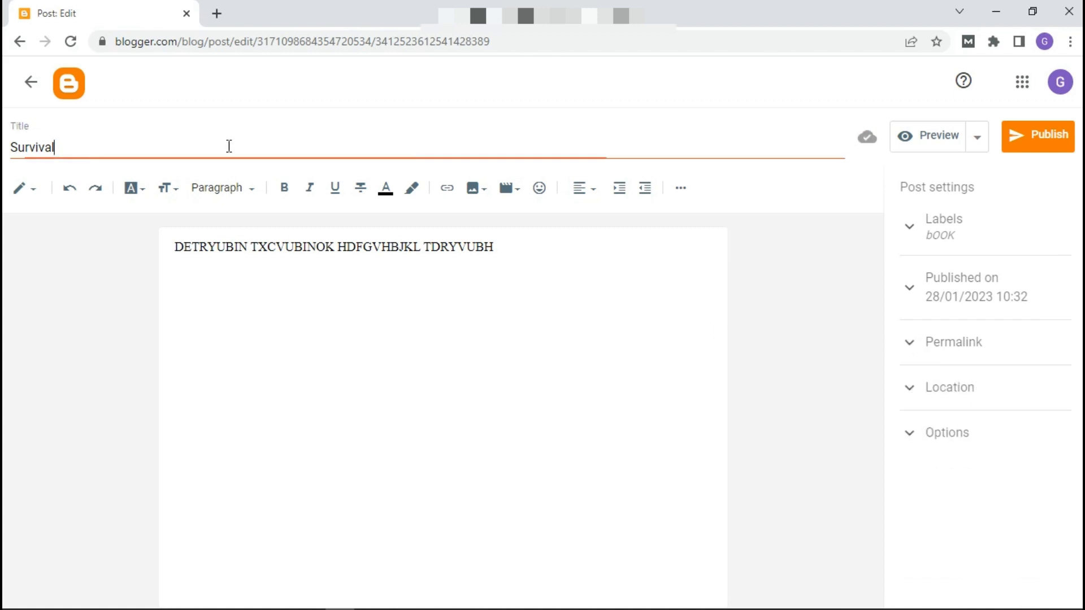
double_click(937, 389)
click(937, 387)
click(938, 387)
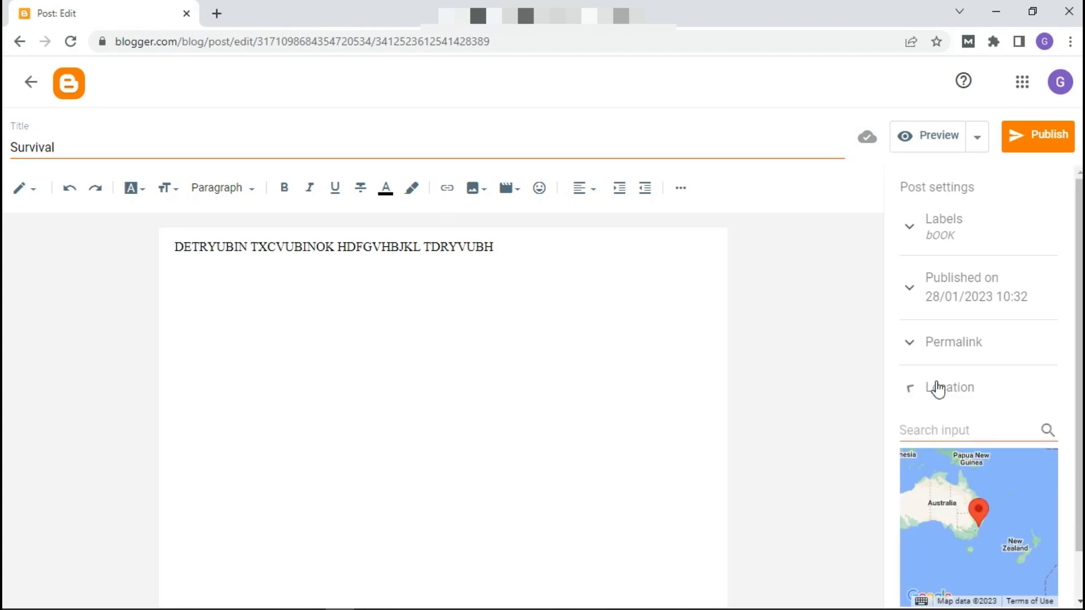
Try both options that disallow reader comments, and set reader comments back to Allow.
click(944, 441)
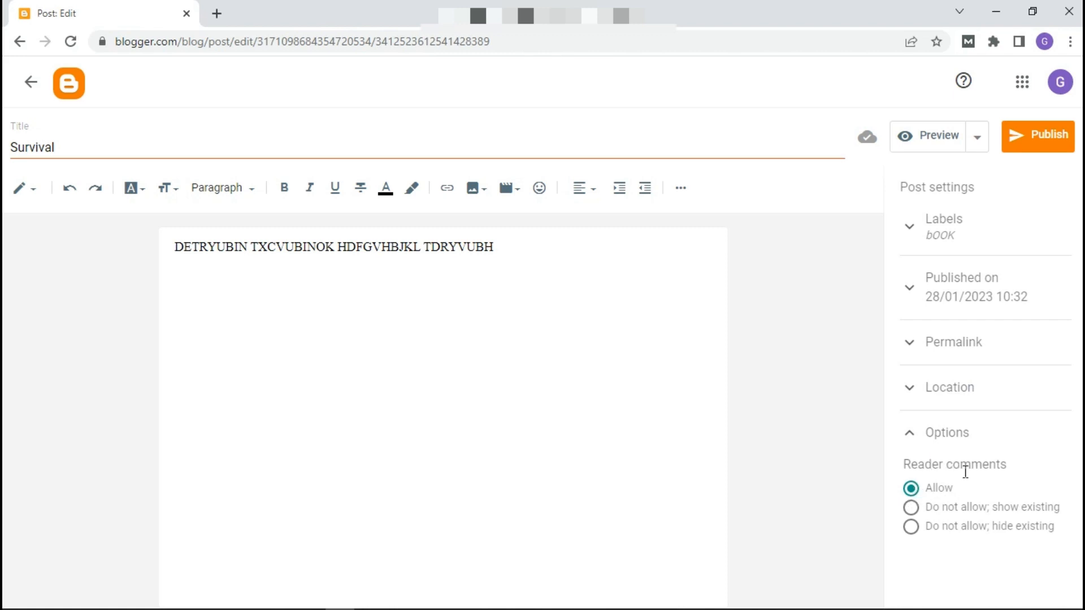
click(912, 508)
click(910, 528)
click(913, 488)
click(920, 444)
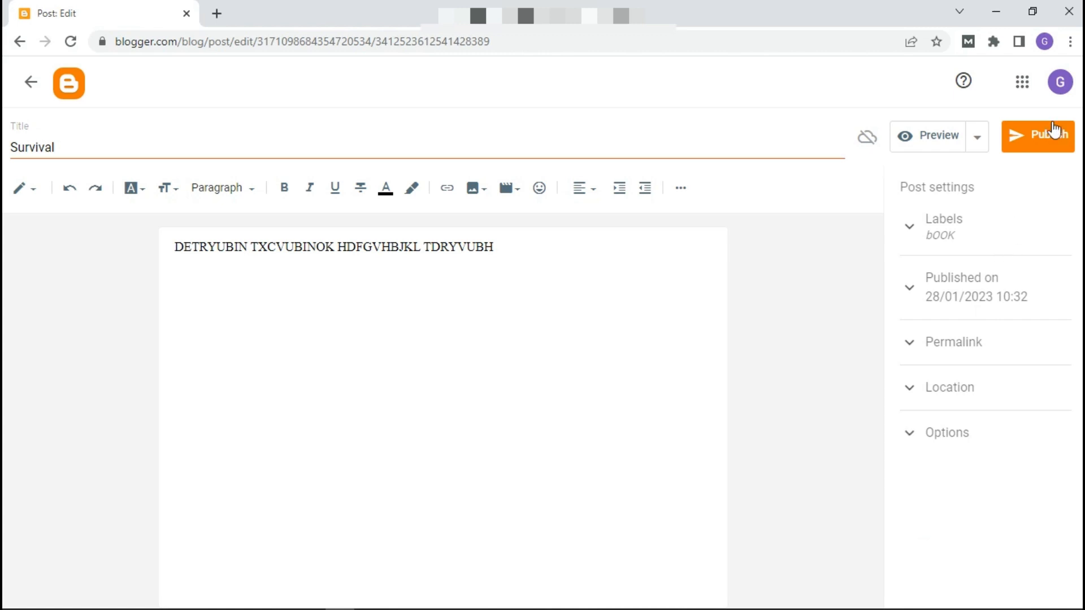
Publish the Survival post, and view its published page before closing that browser tab.
click(1054, 130)
click(623, 371)
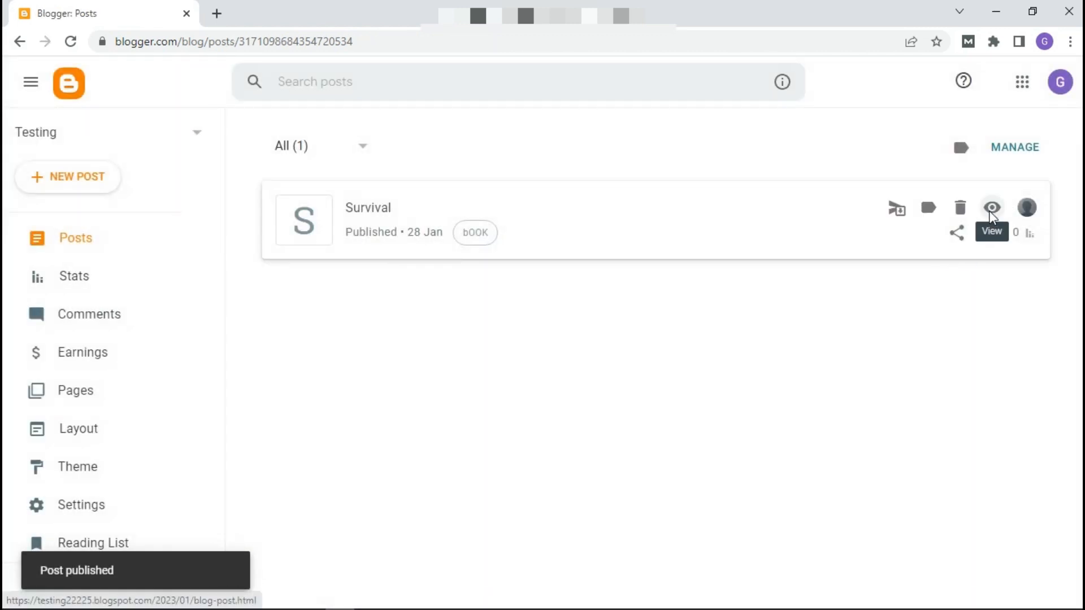
click(991, 212)
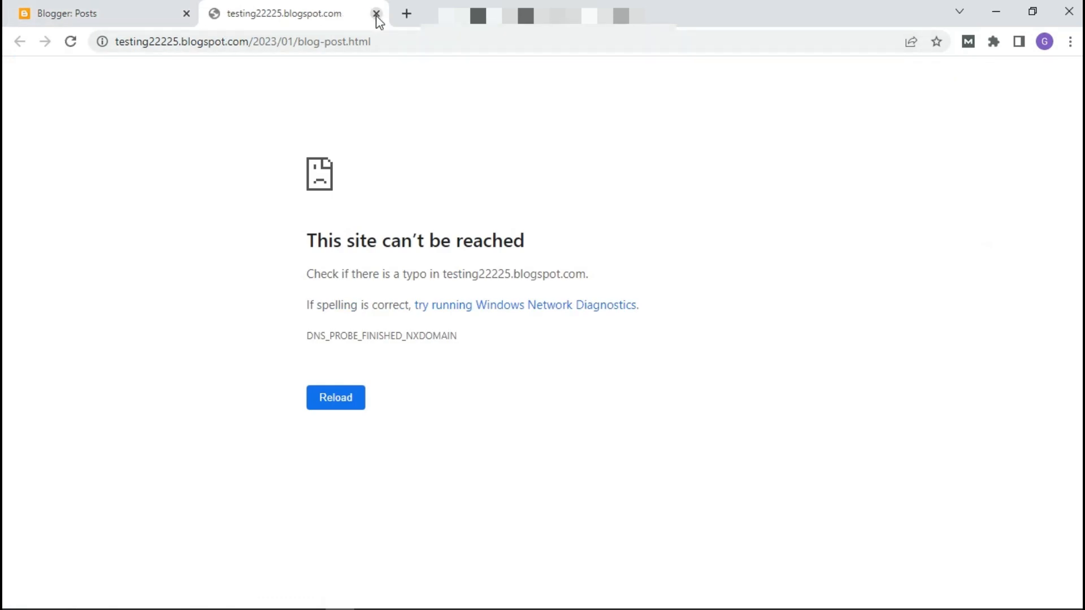
click(376, 14)
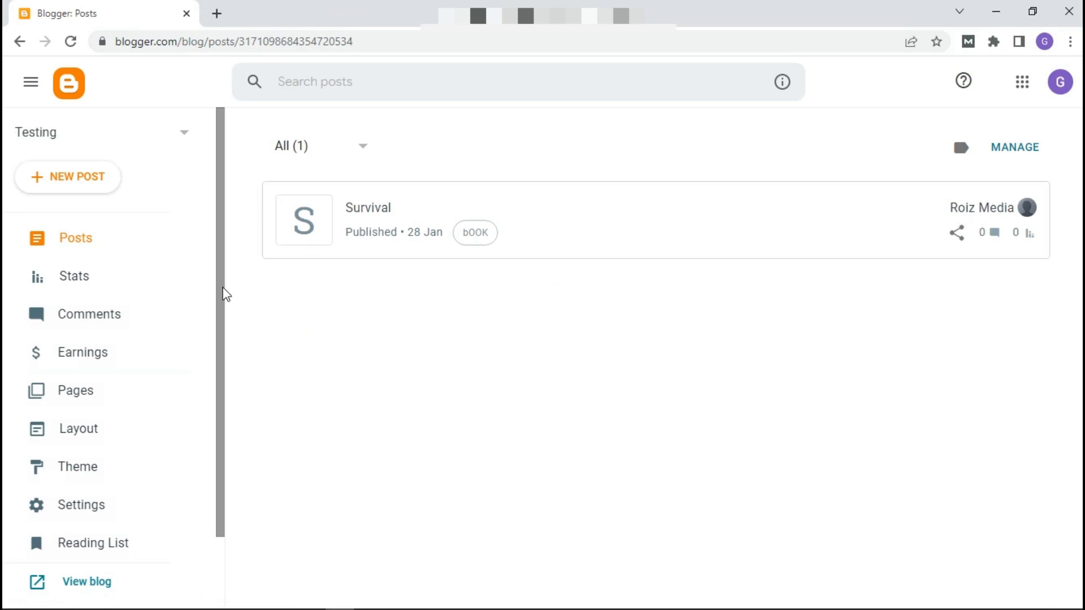
Open the blog's settings and look at the custom domain setting, closing it without entering a domain.
scroll(225, 334, down, 2)
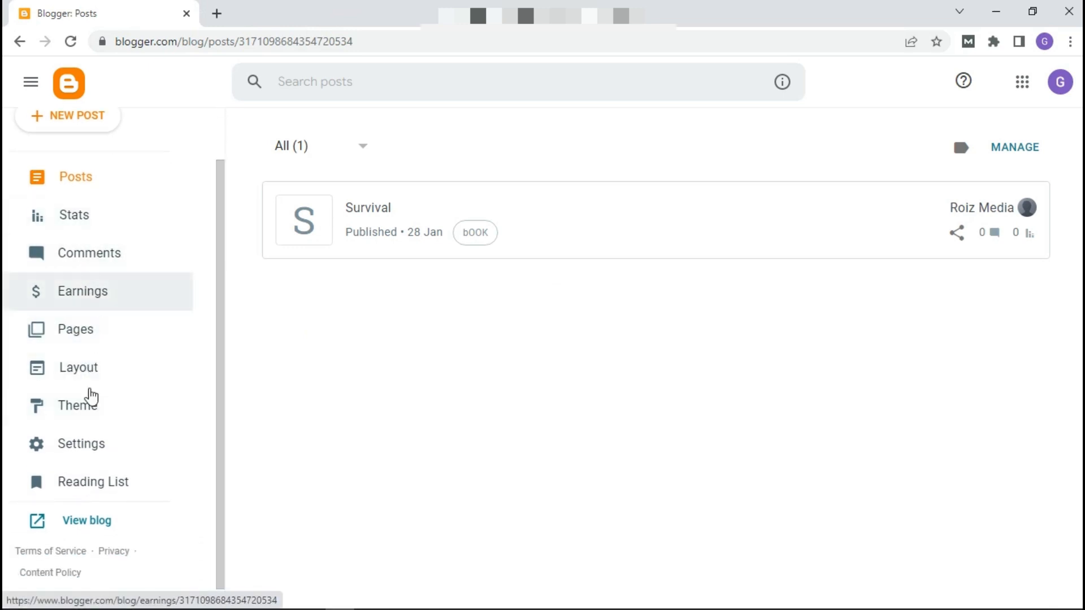
click(106, 456)
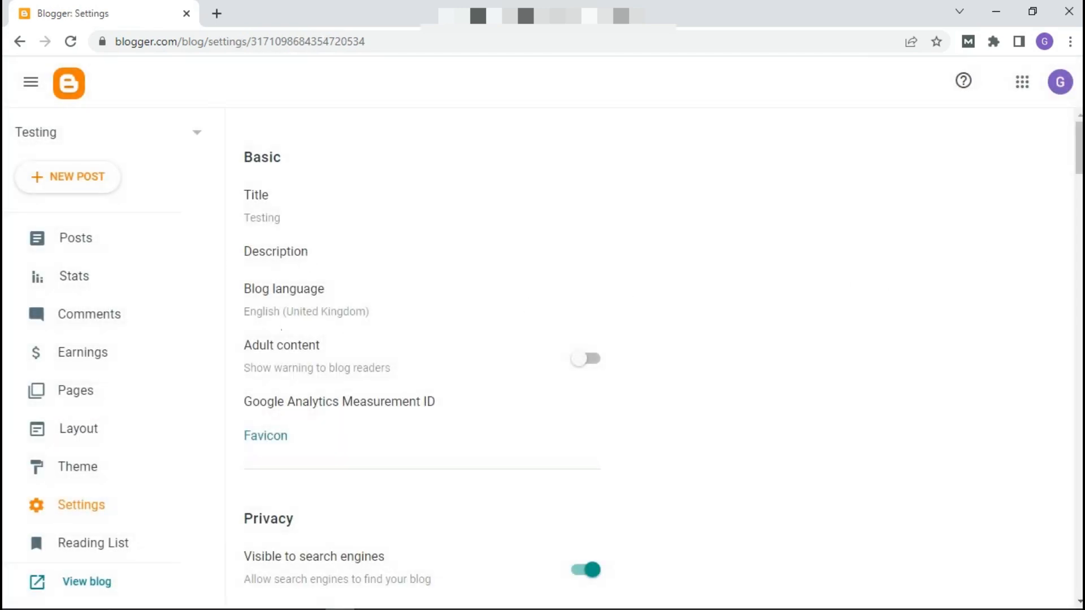
drag(1081, 163, 1081, 212)
click(307, 304)
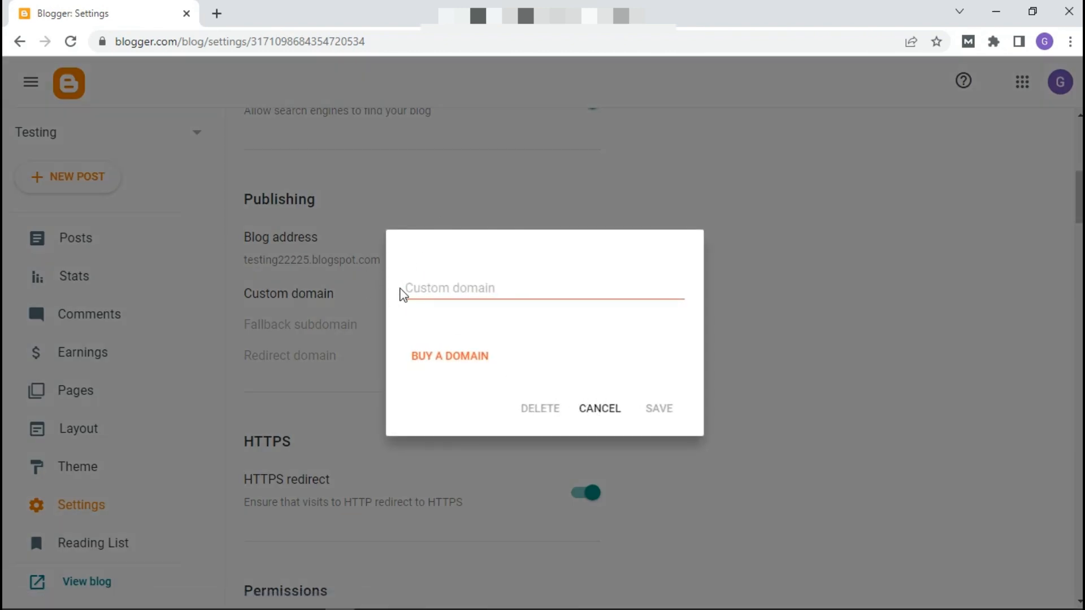
click(467, 292)
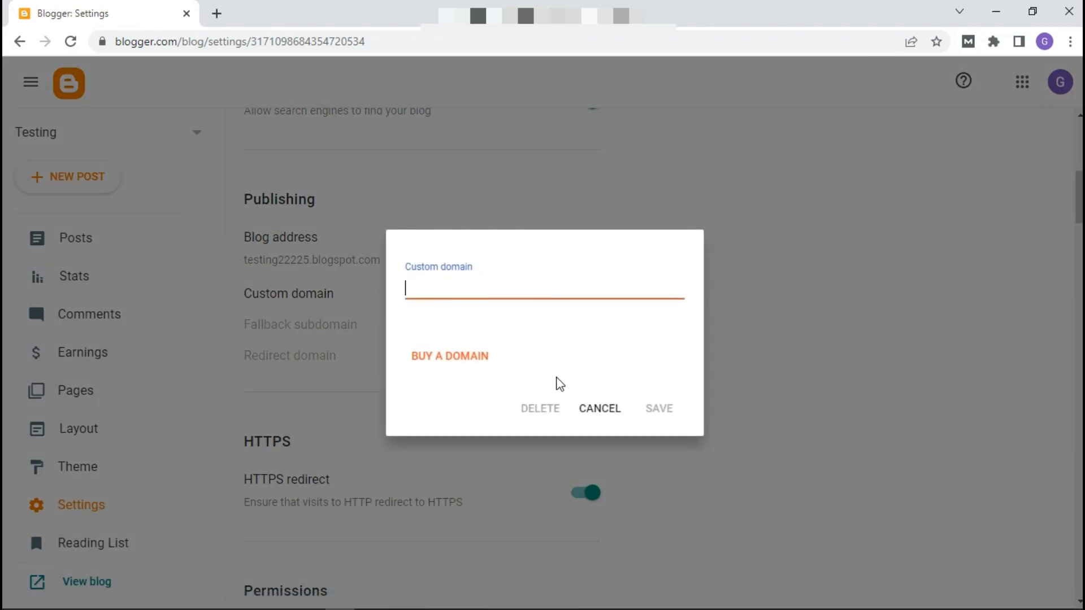
click(602, 410)
Find "bang" among the time zones, set the blog's time zone to (GMT+01:00) West Africa Standard Time – Bangui, and save it.
drag(1079, 198, 1079, 241)
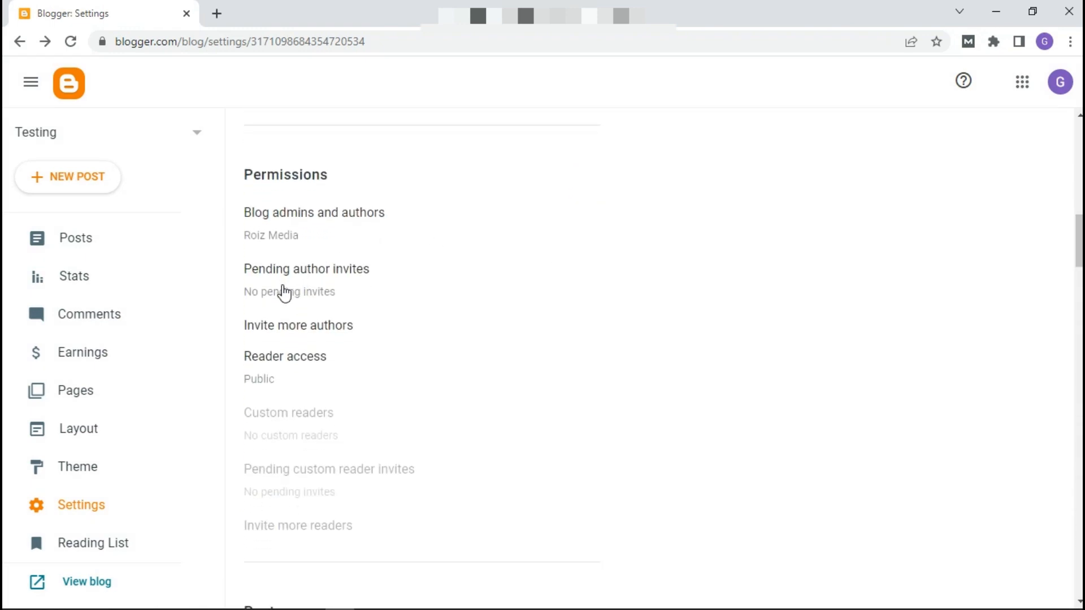
drag(1079, 242, 1079, 399)
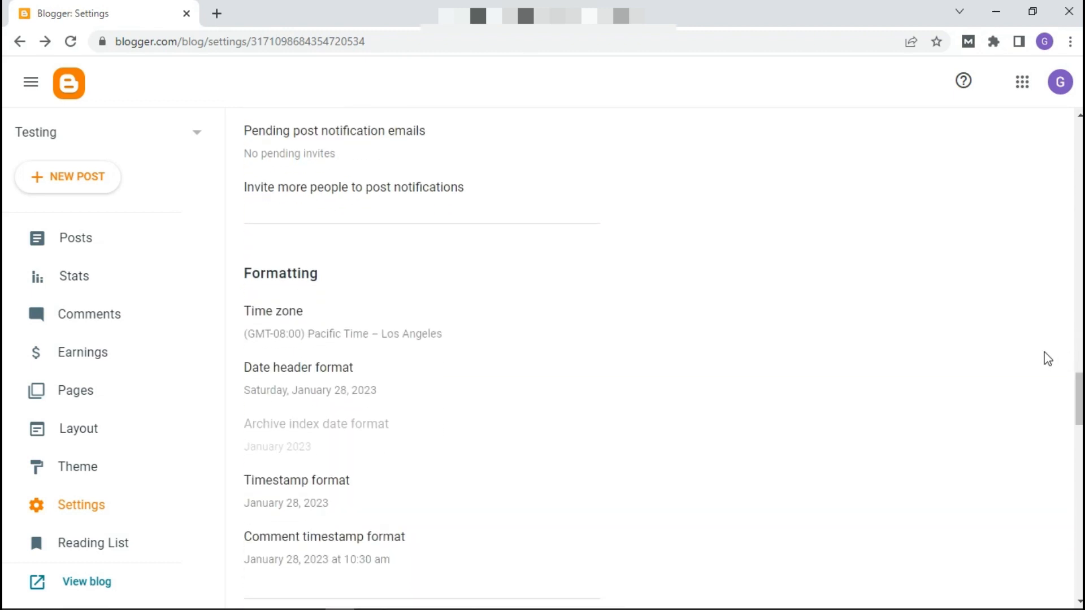
scroll(533, 235, down, 3)
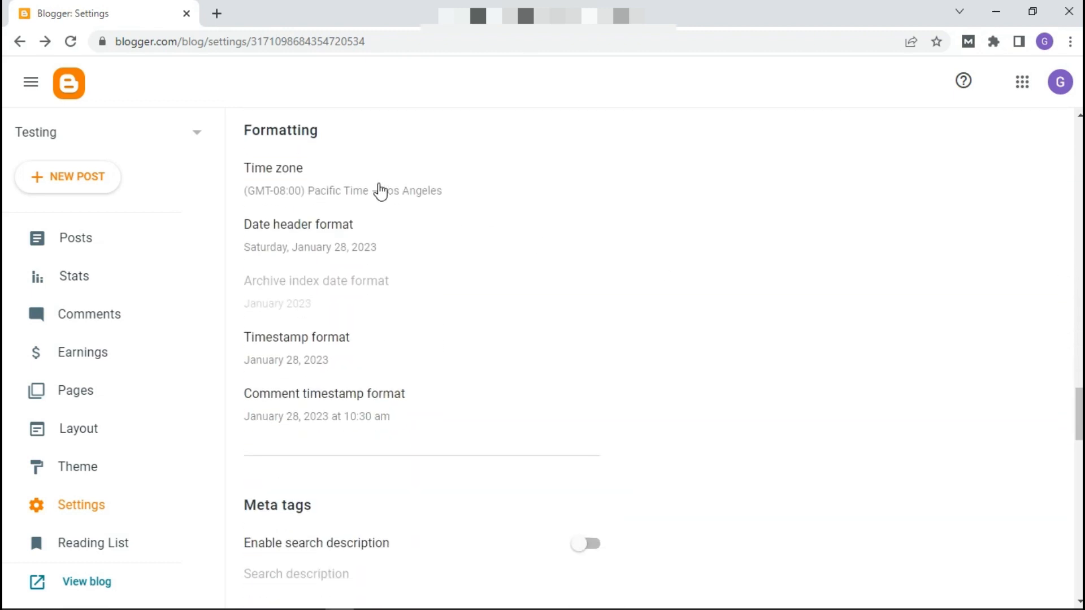
click(380, 190)
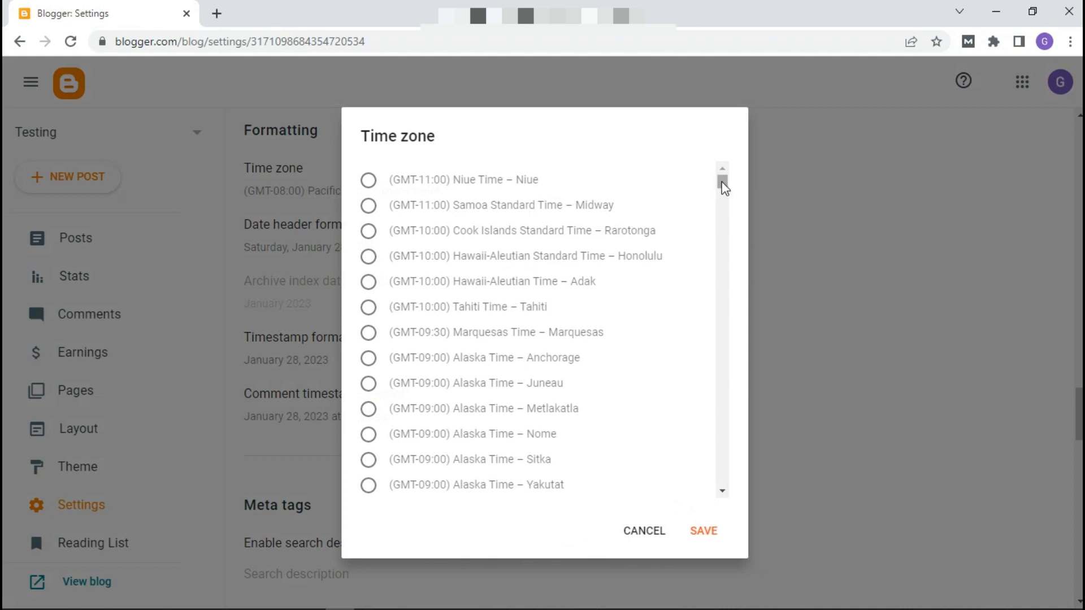
drag(725, 188, 731, 200)
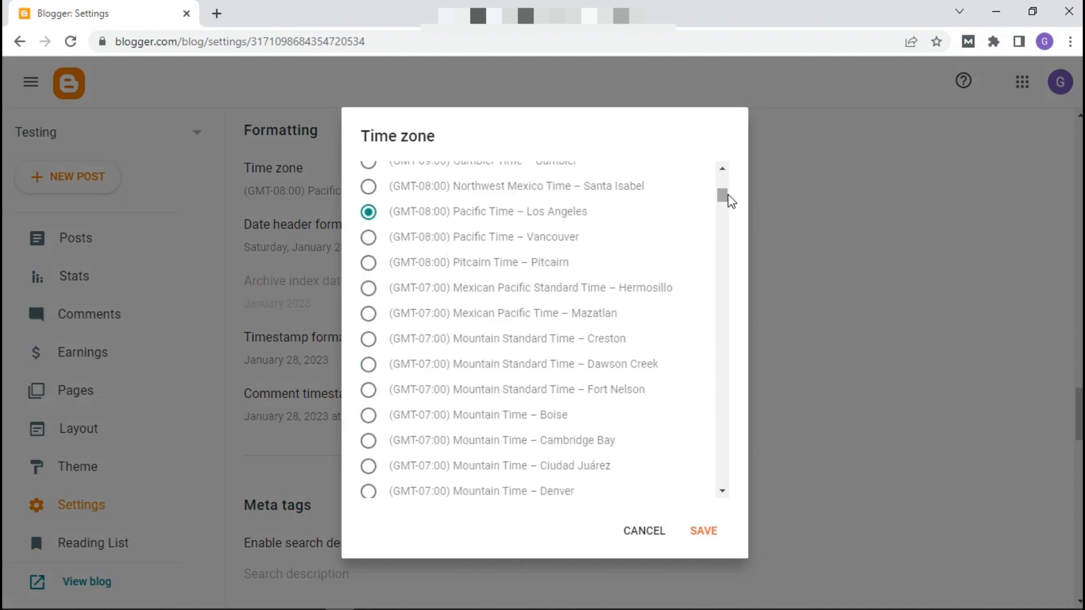
key(ctrl+f)
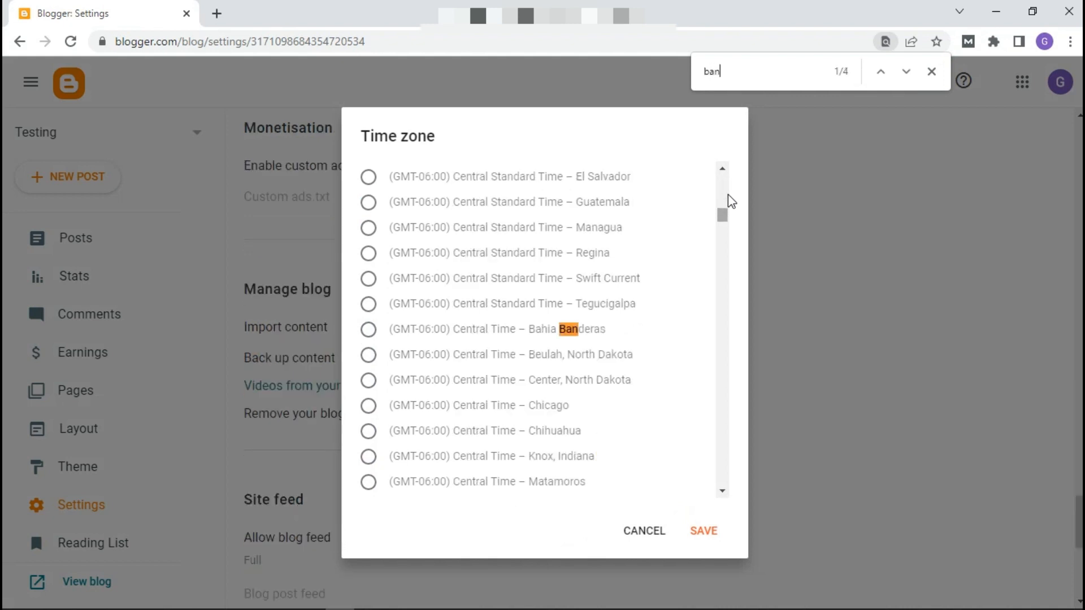
text(bana)
text(g)
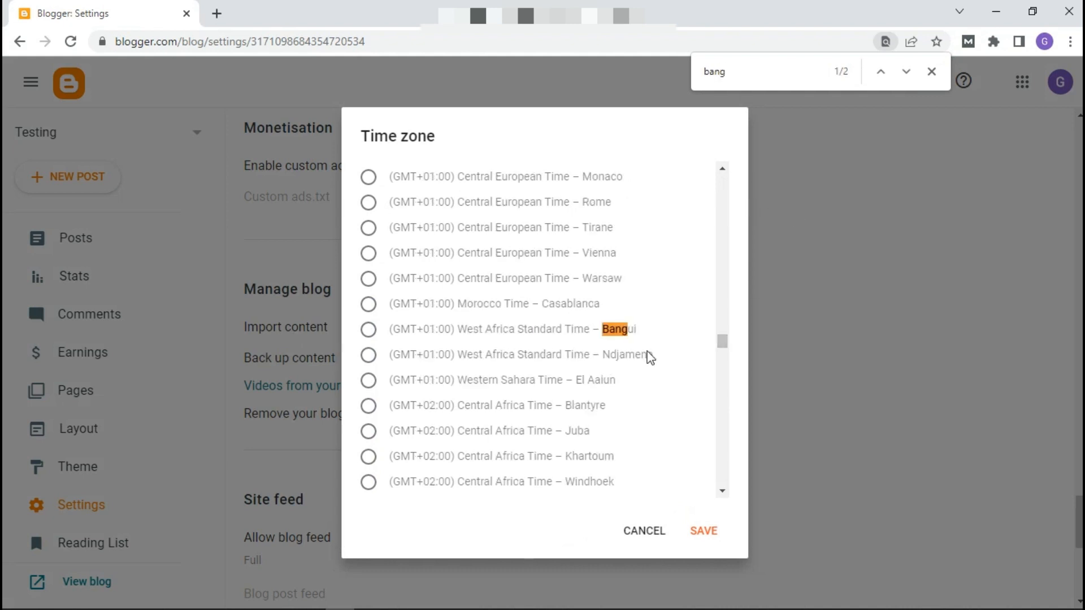
click(369, 332)
click(701, 531)
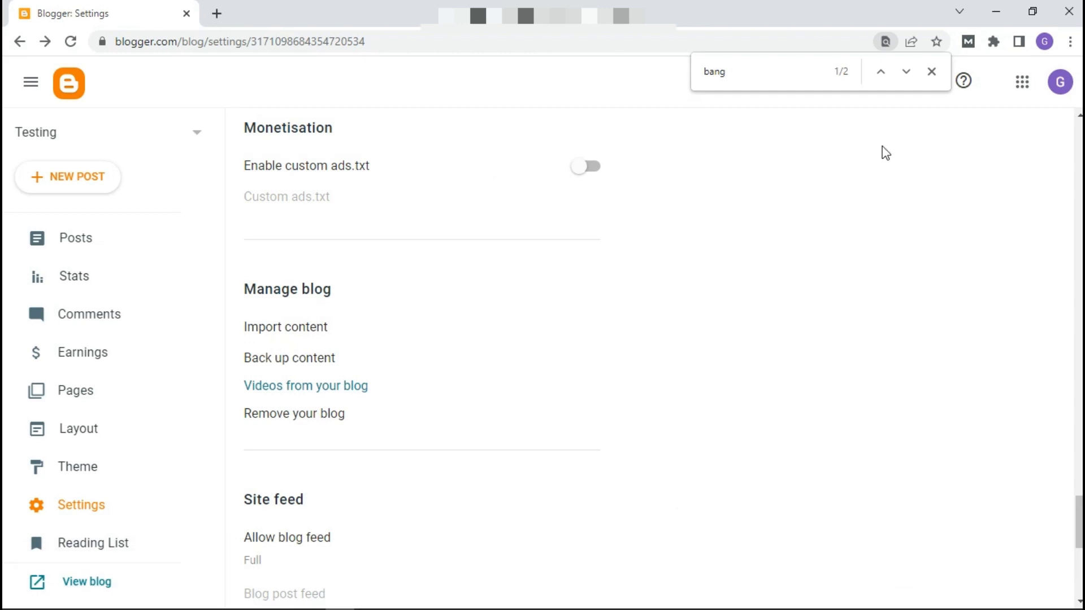
click(931, 72)
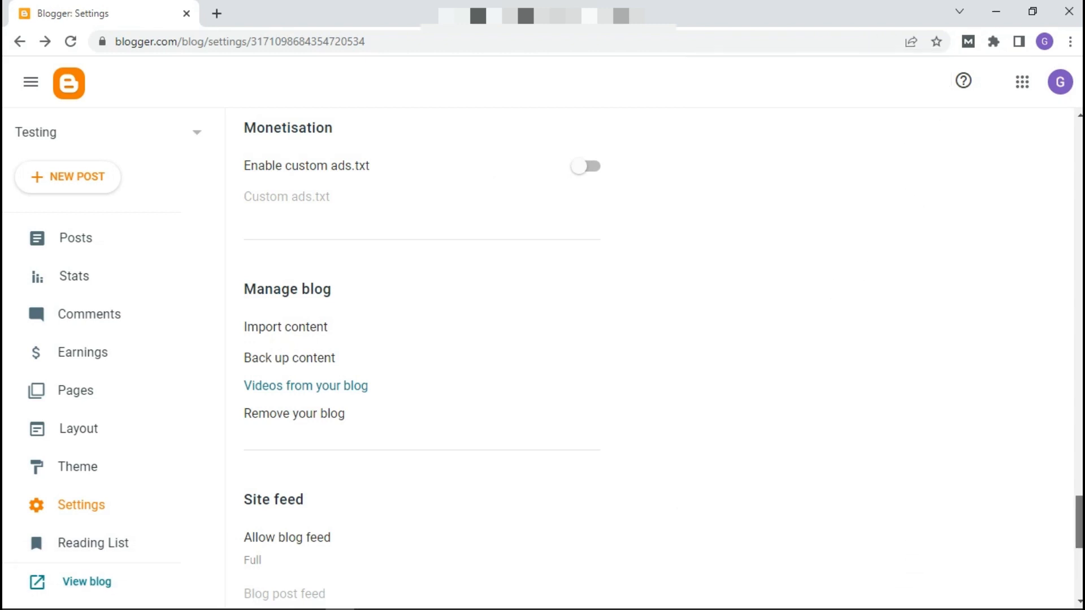
Enable the search description under the blog's meta tags and open the search description for editing.
scroll(664, 356, up, 10)
scroll(423, 362, up, 12)
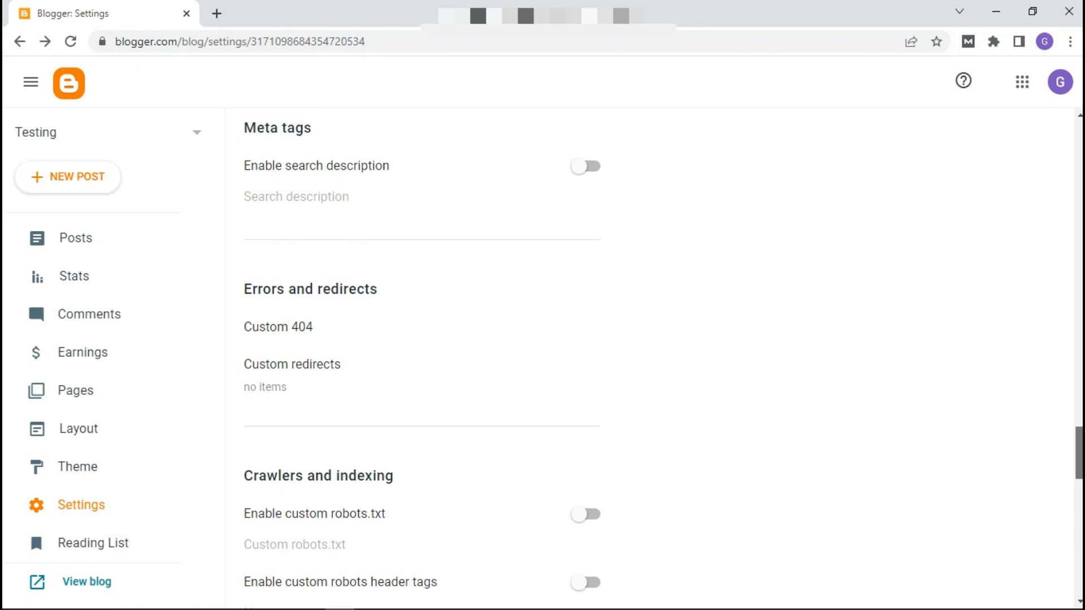
scroll(299, 243, down, 8)
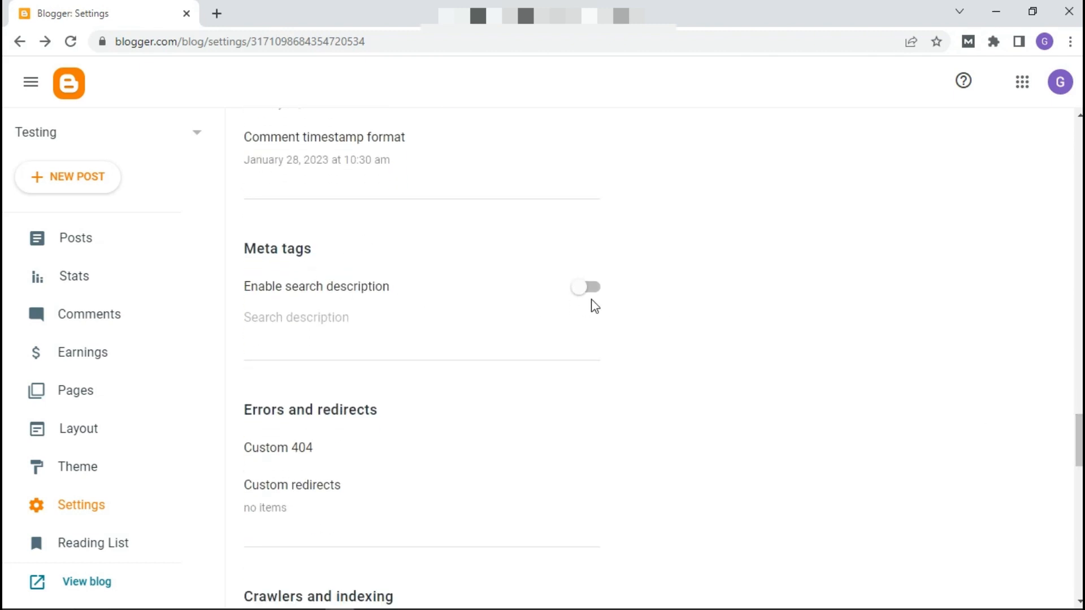
click(582, 288)
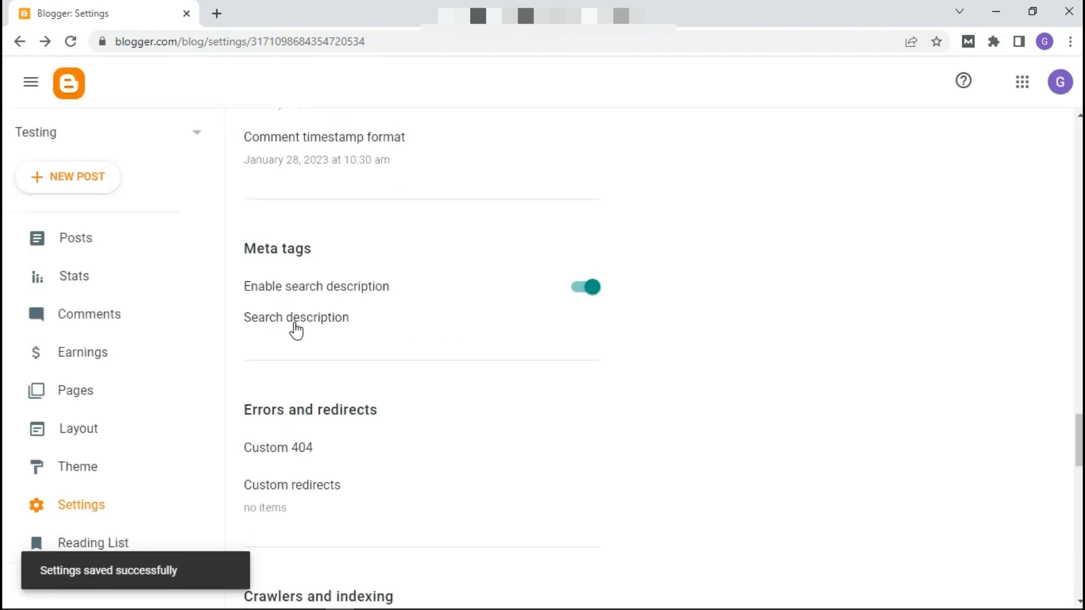
click(332, 328)
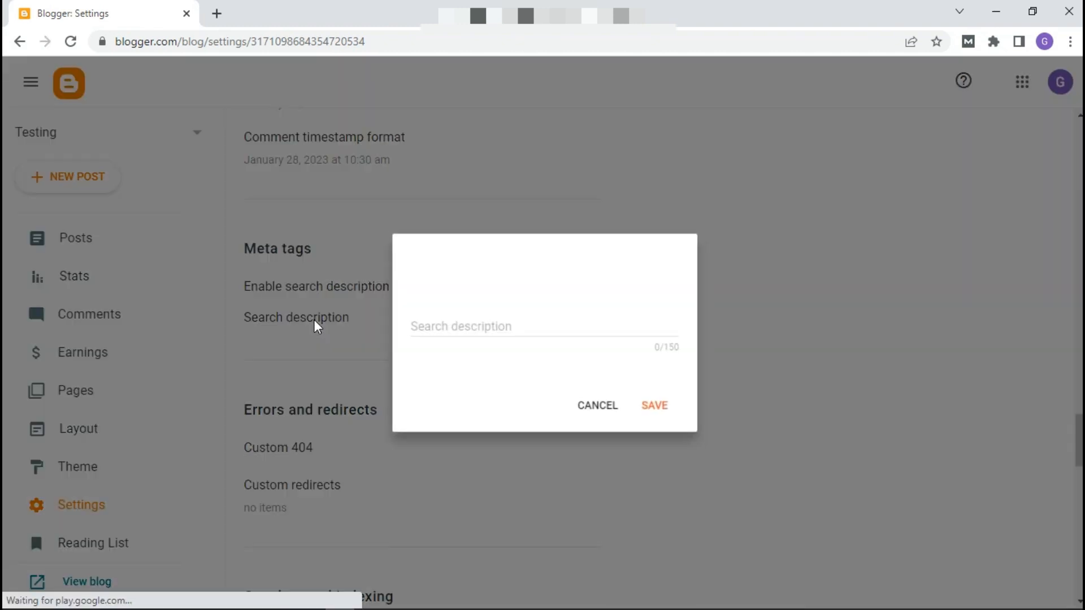
click(442, 326)
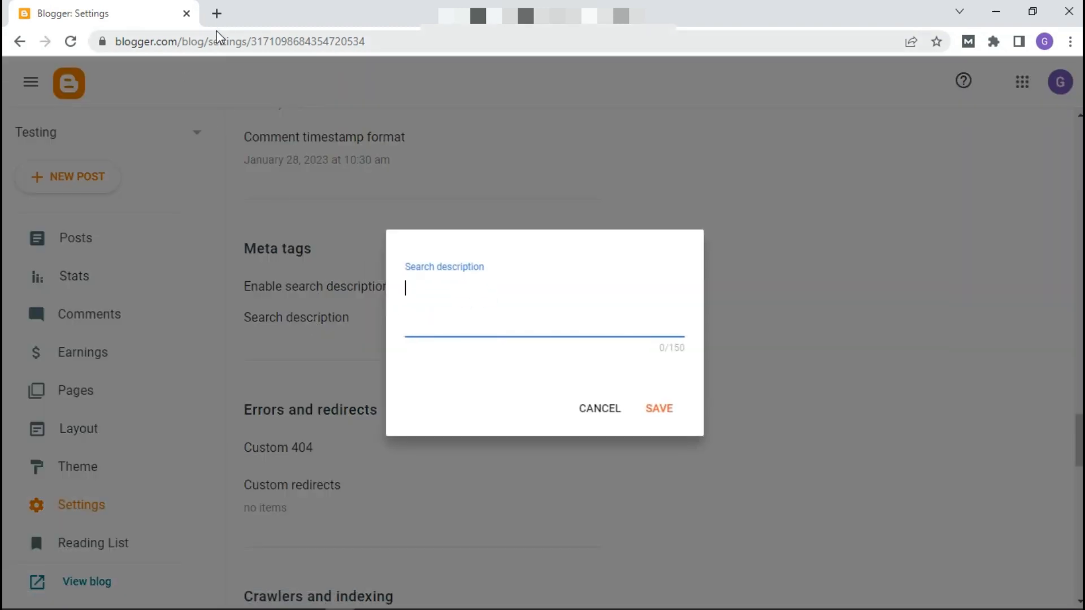
Load gistreel.com in a new browser tab and copy its web address.
click(215, 13)
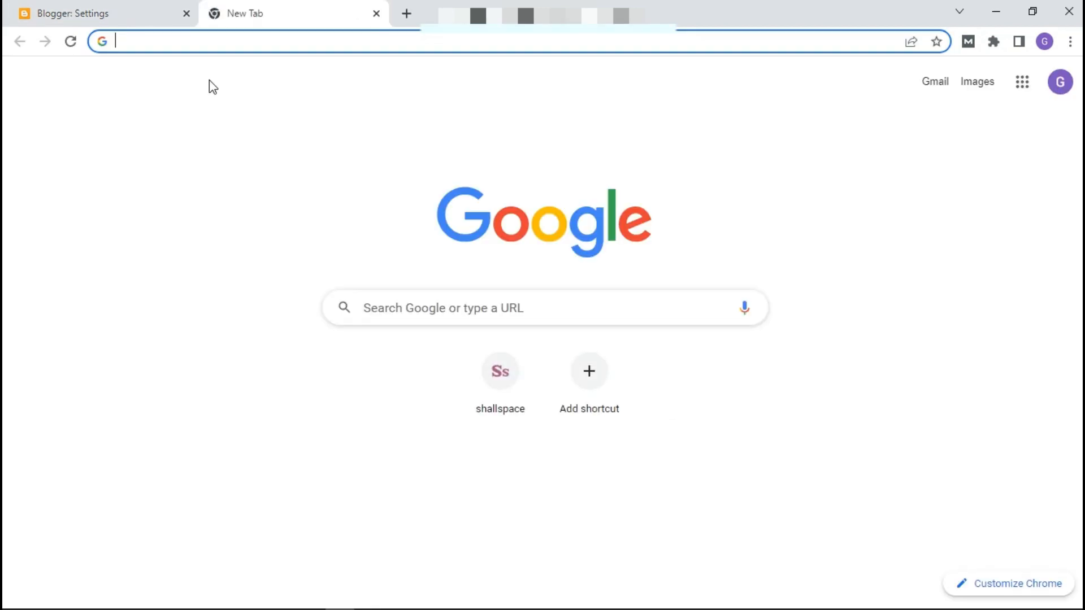
text(l)
key(BackSpace)
text(gistre)
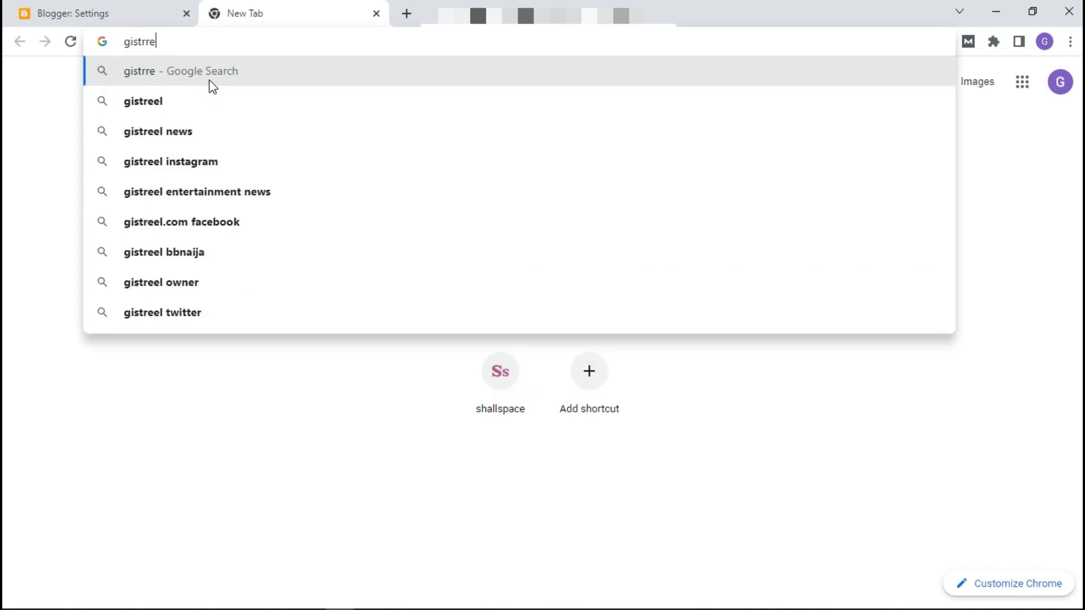
key(BackSpace)
text(e)
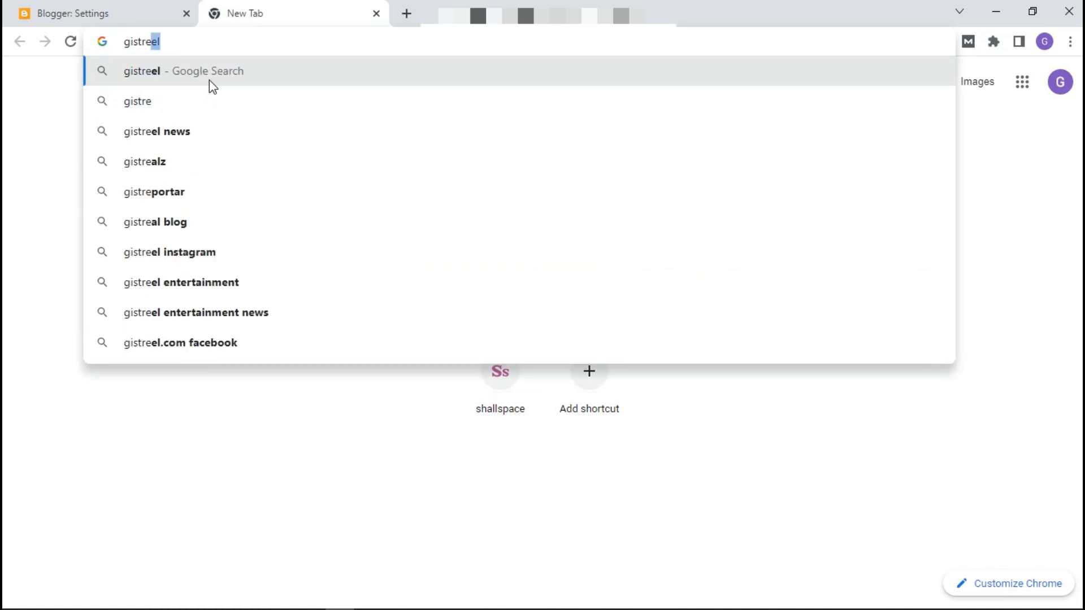
text(e)
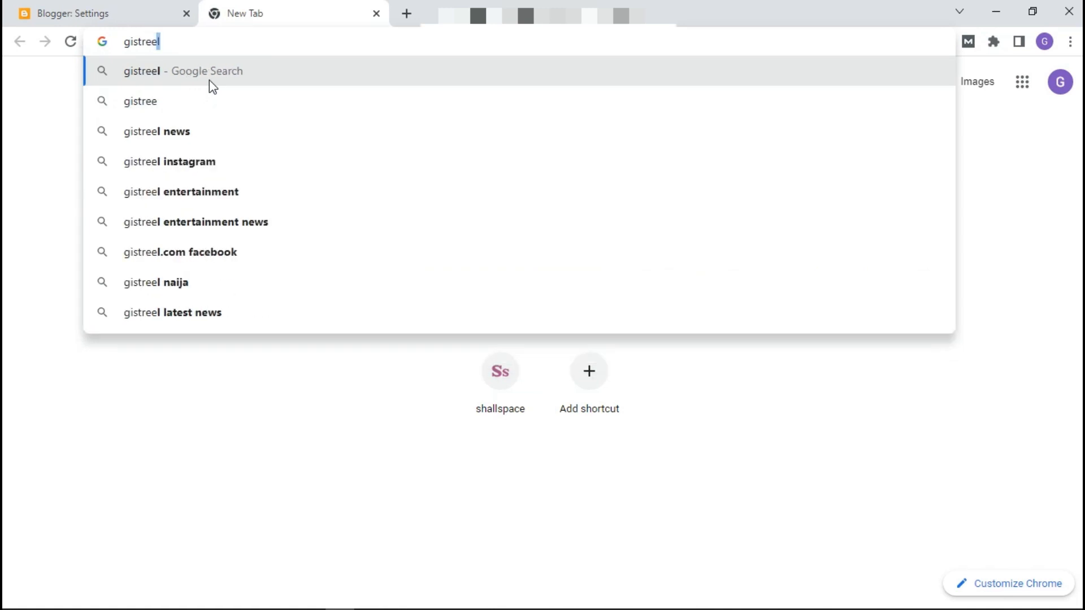
text(l.co)
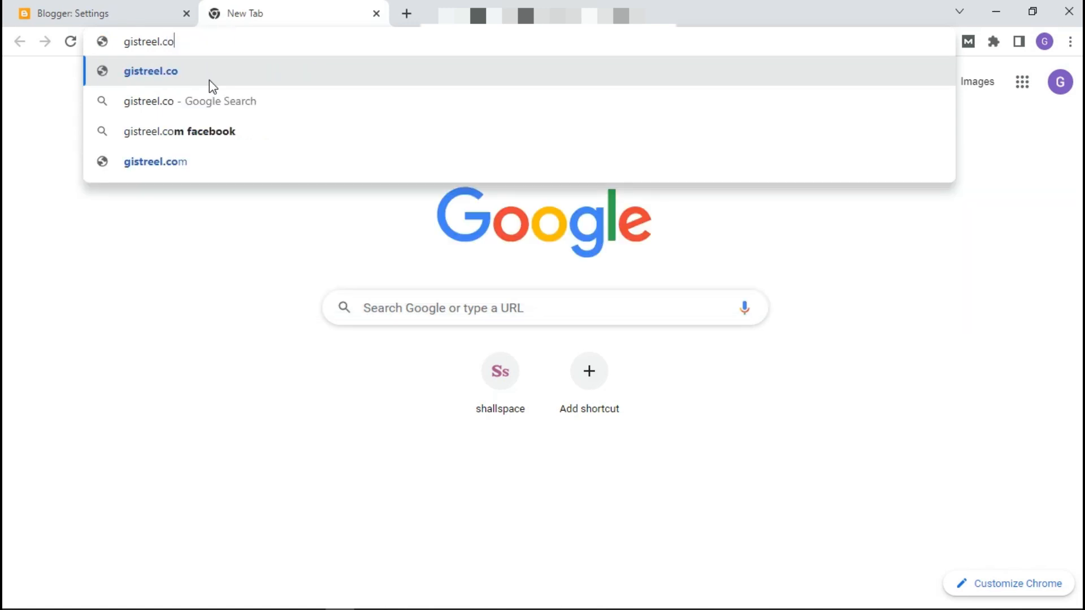
text(m)
key(Return)
click(217, 36)
key(ctrl+c)
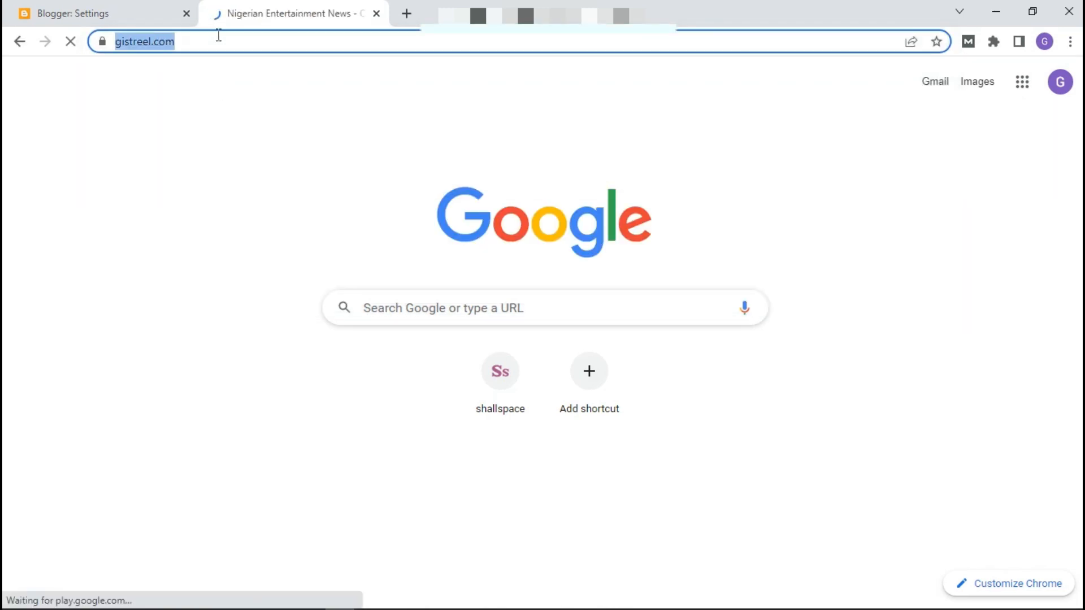
text(tdfyguhj)
key(Return)
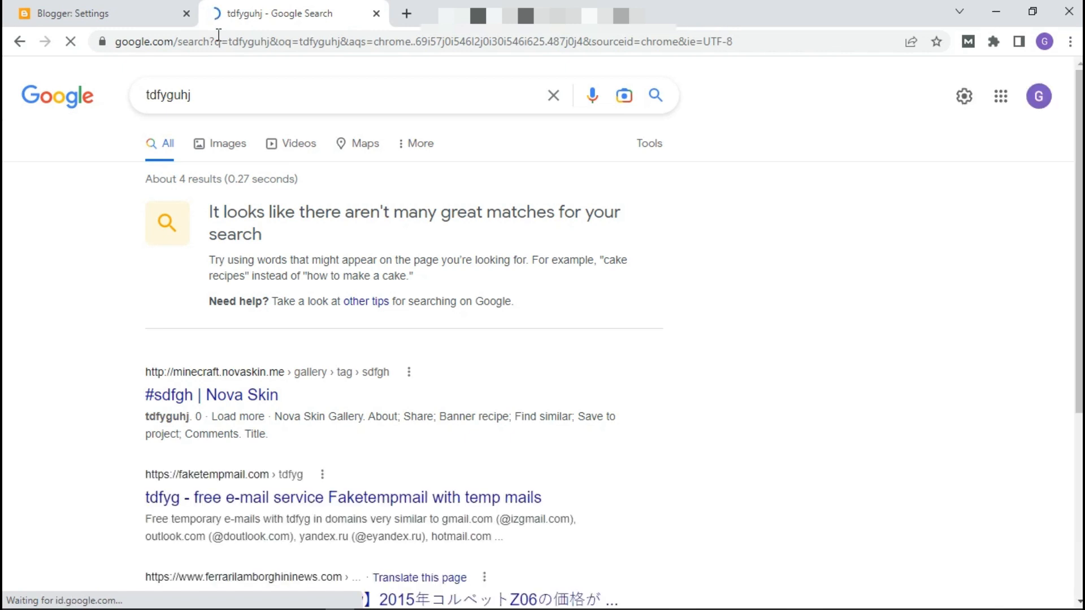
triple_click(254, 87)
key(ctrl+v)
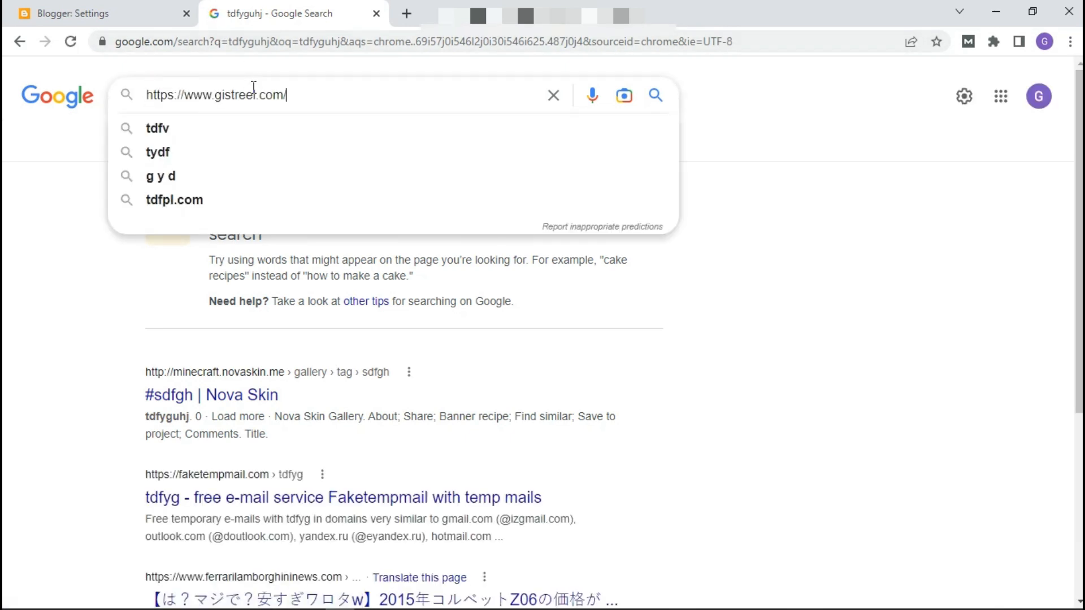
key(Return)
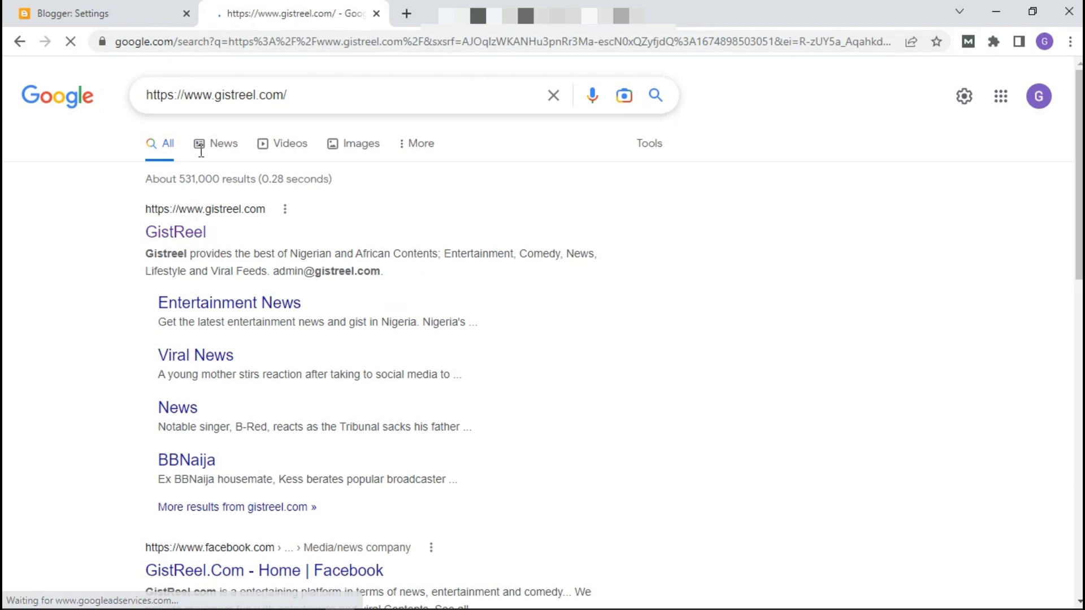
Highlight the description text under the GistReel search result as an example of a search description.
drag(144, 254, 319, 273)
click(262, 272)
drag(144, 253, 325, 269)
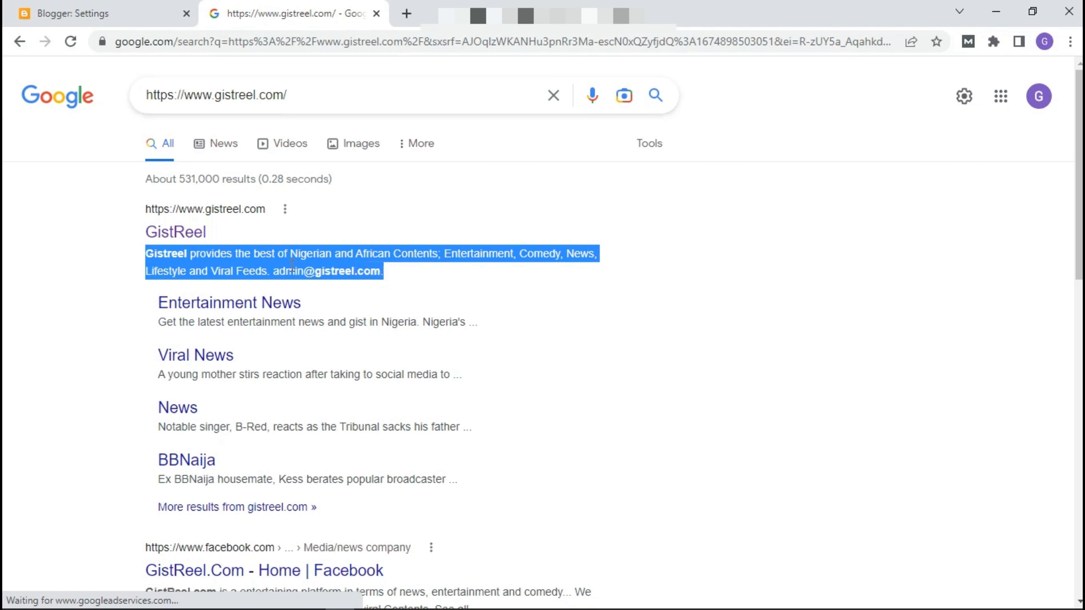
click(271, 271)
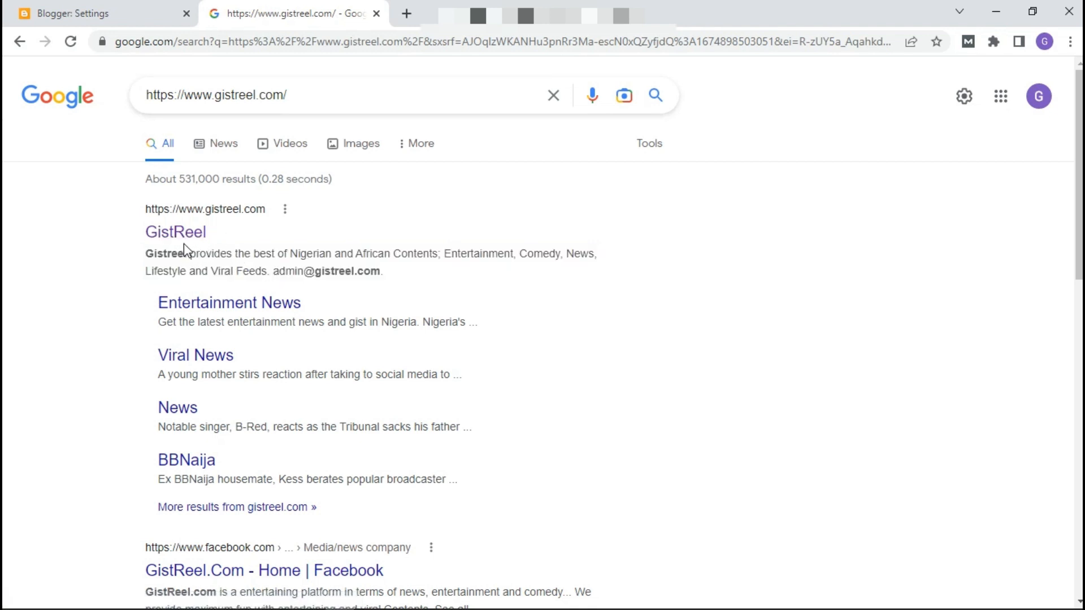
triple_click(212, 253)
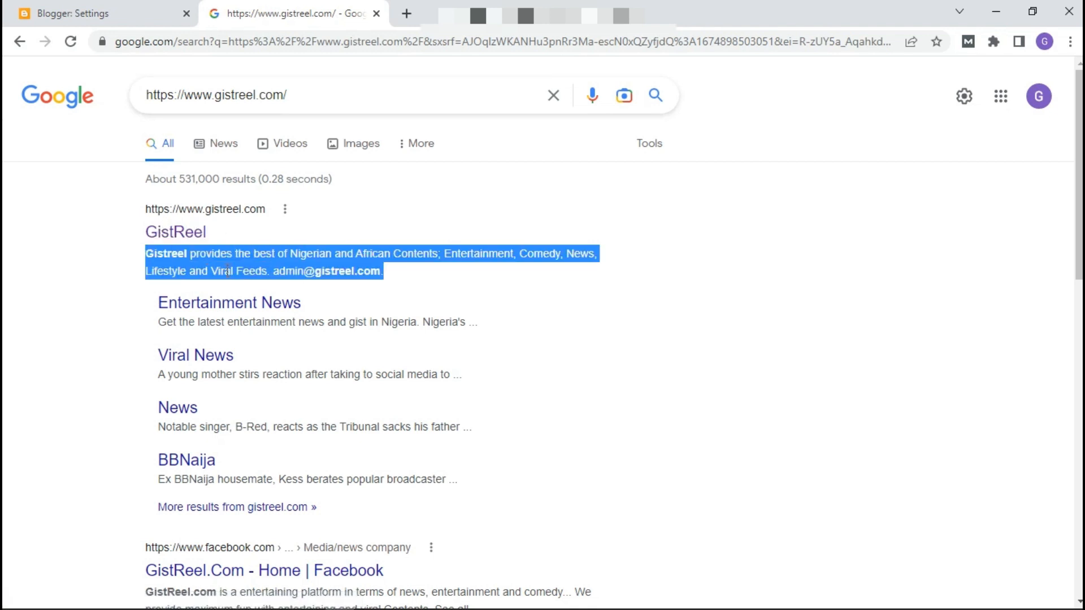
Compare the GistReel result with Blogger's search description field, and close that field without entering any text.
click(154, 5)
click(257, 6)
click(85, 12)
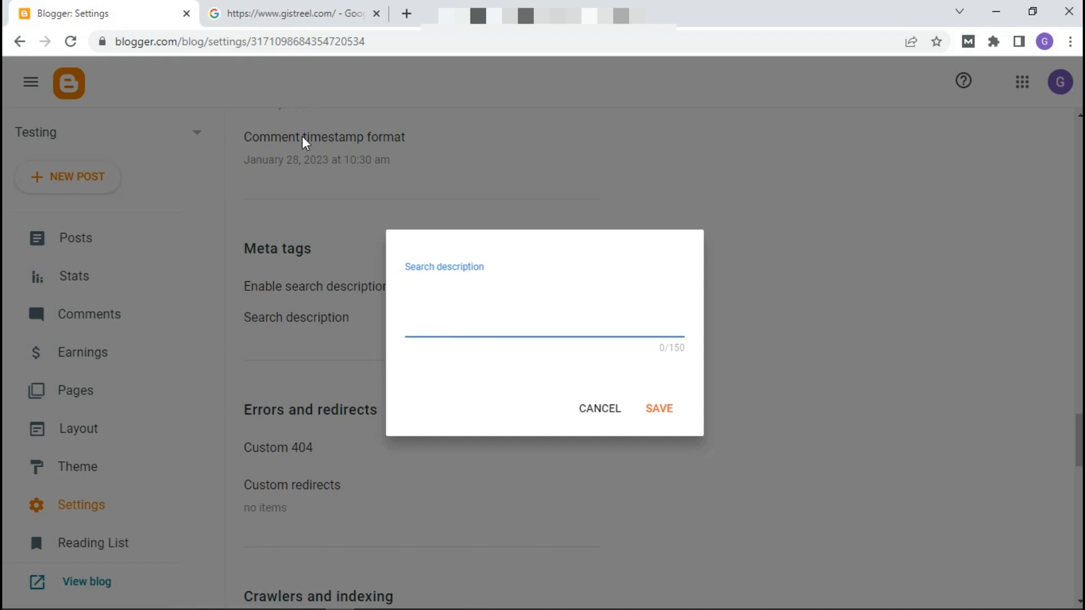
click(271, 13)
click(205, 272)
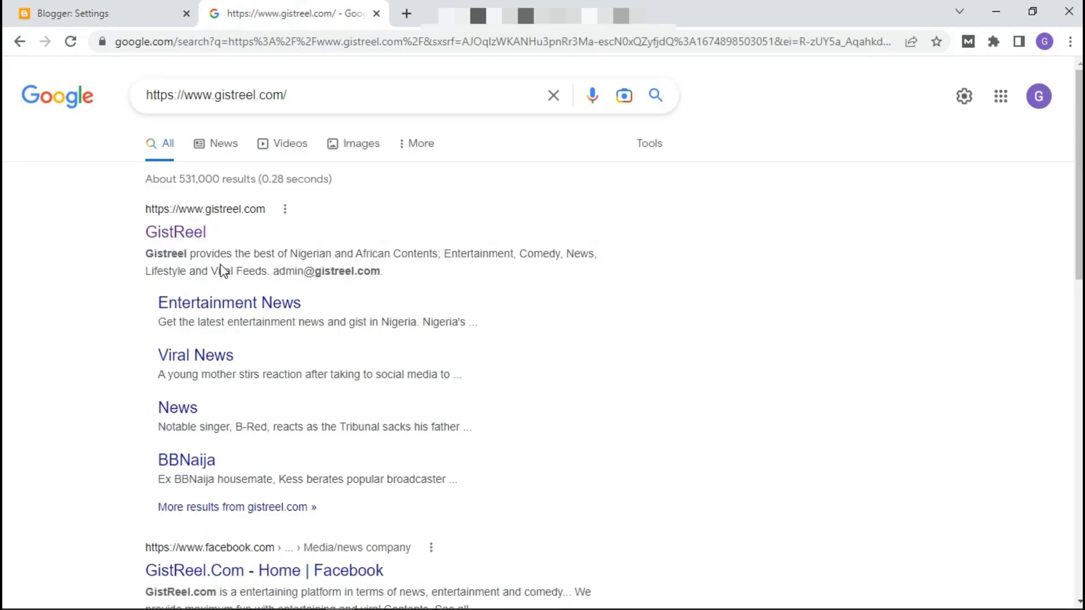
click(106, 9)
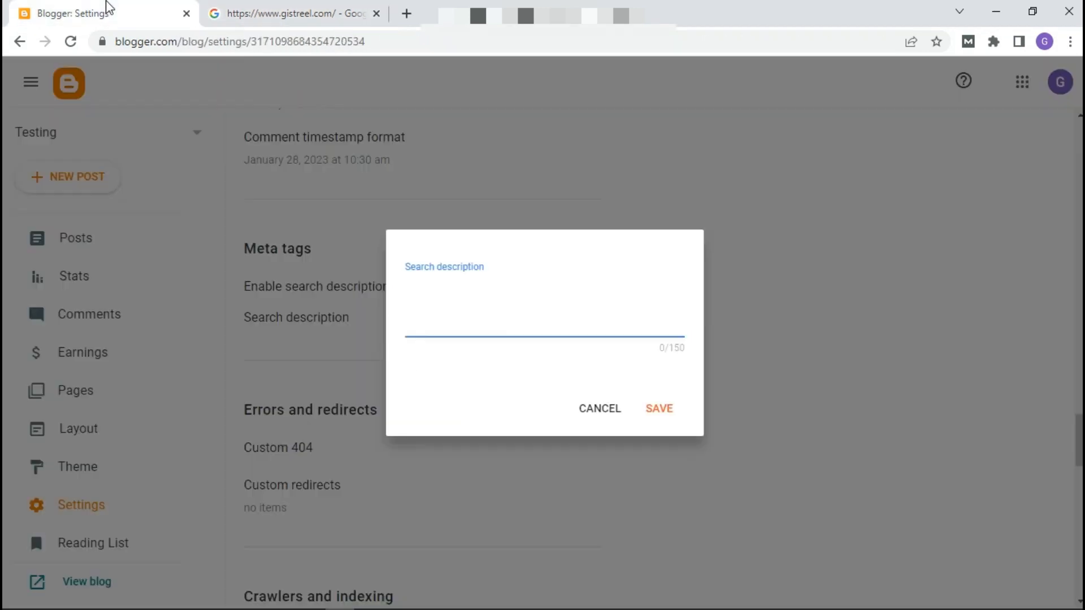
click(583, 408)
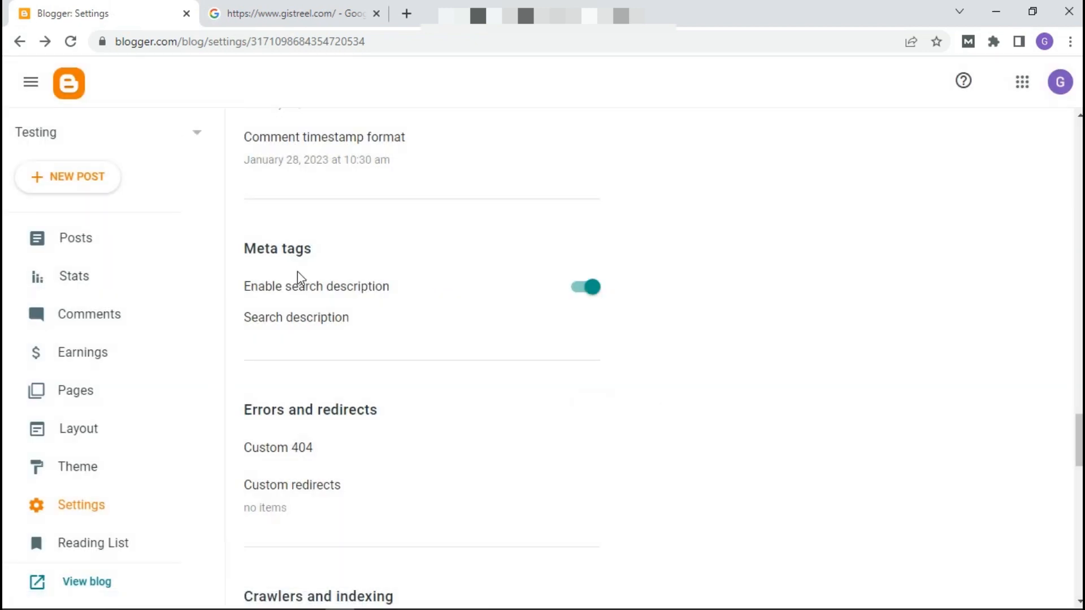
Open the blog's Posts page in a new browser tab and switch to it.
right_click(89, 236)
click(136, 243)
click(246, 22)
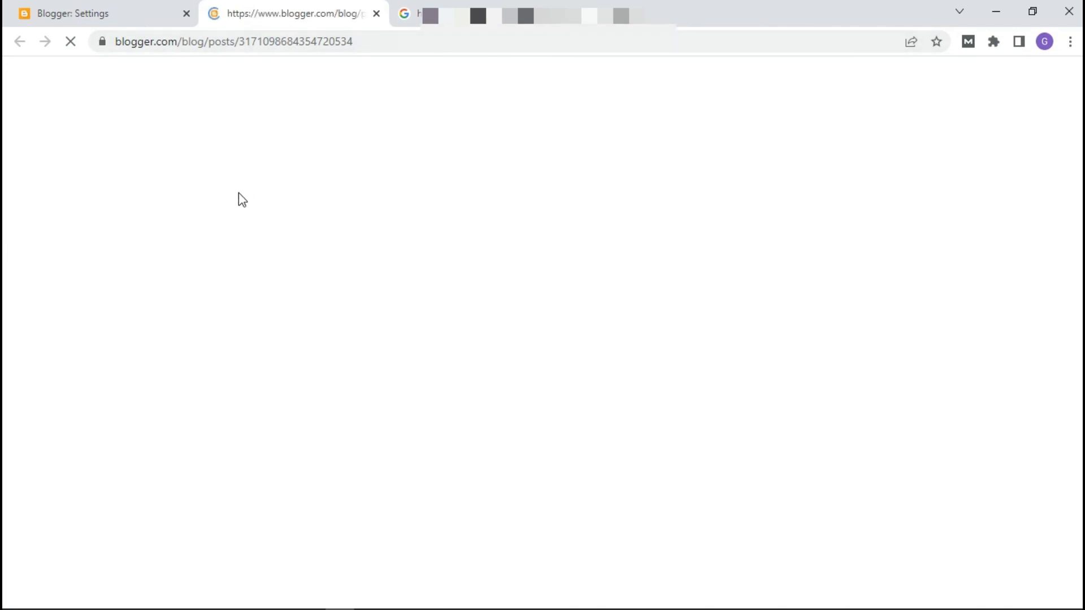
Open the Survival post for editing, show its empty search description field, and close the post's browser tab.
click(424, 213)
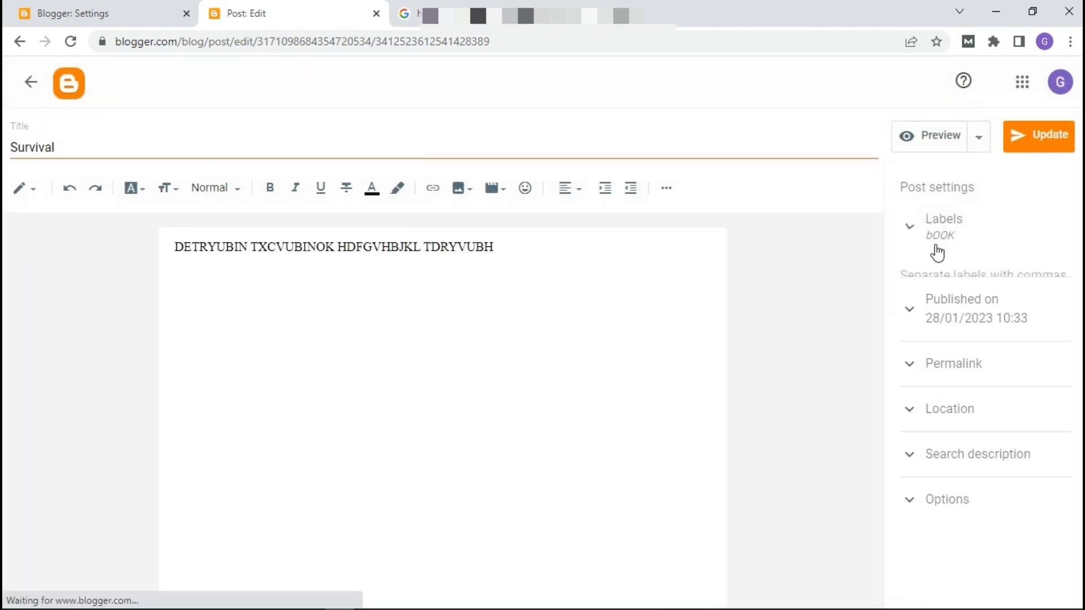
click(909, 443)
click(954, 476)
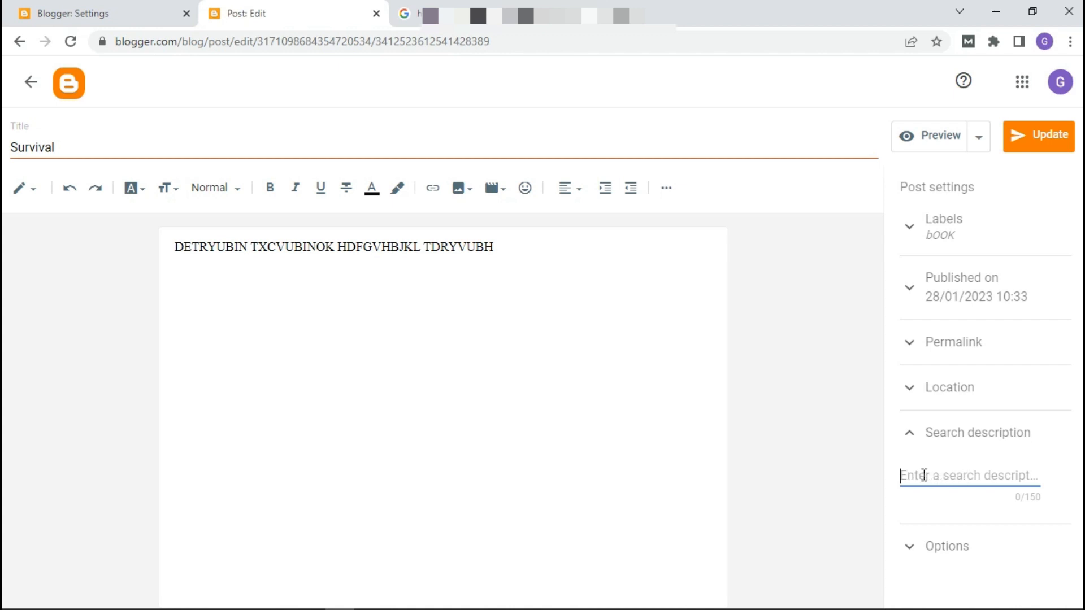
click(376, 13)
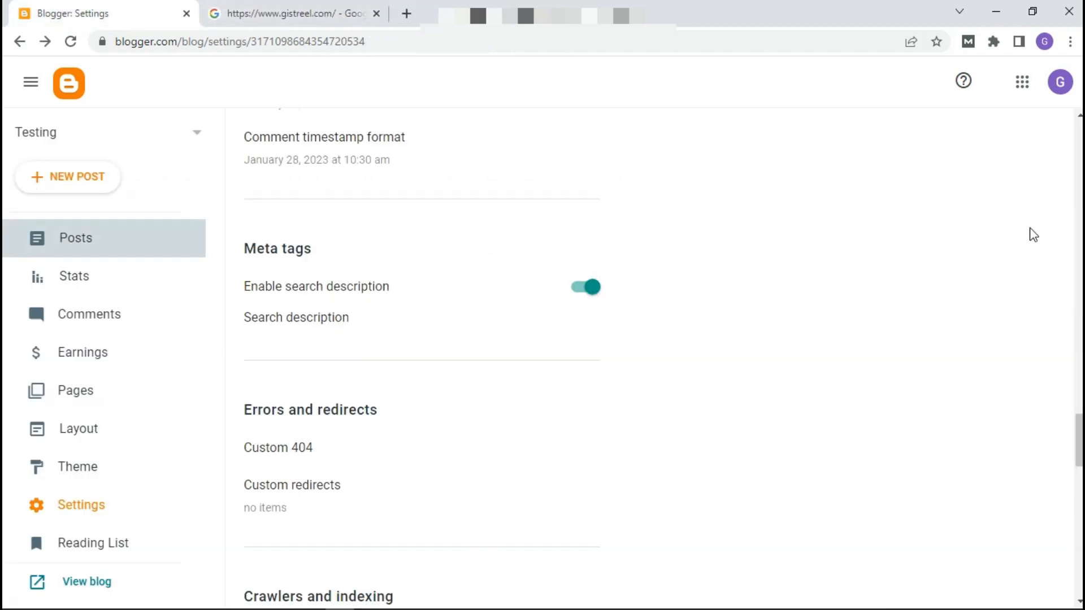
View the Custom 404 setting under Errors and redirects, and close it without entering any text.
drag(1079, 439, 1079, 463)
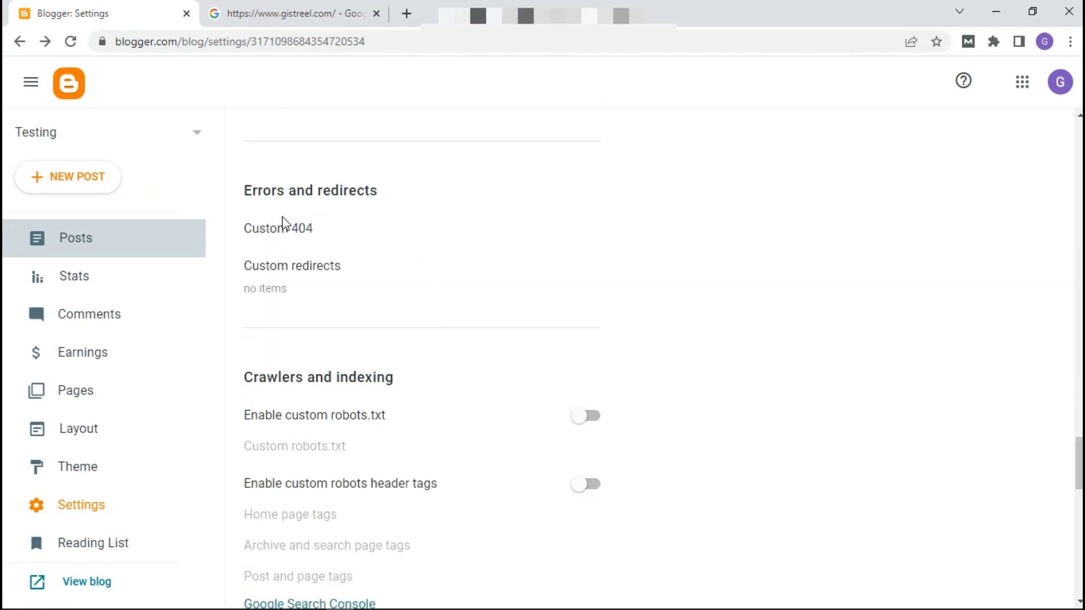
click(288, 228)
click(592, 407)
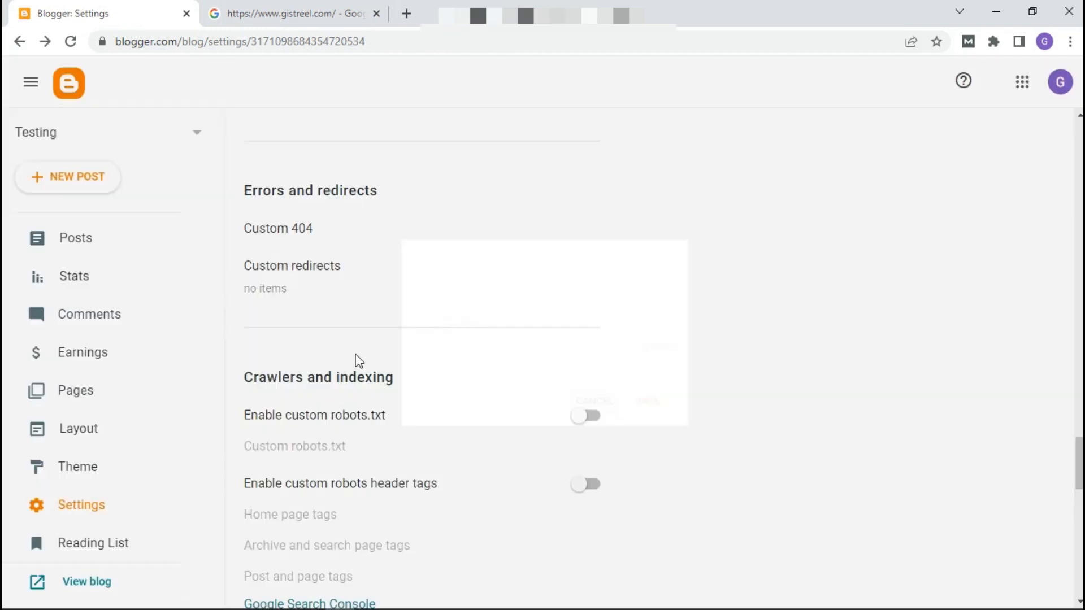
Enable custom robots.txt under Crawlers and indexing, and view its text field without entering anything.
drag(1078, 463, 1079, 487)
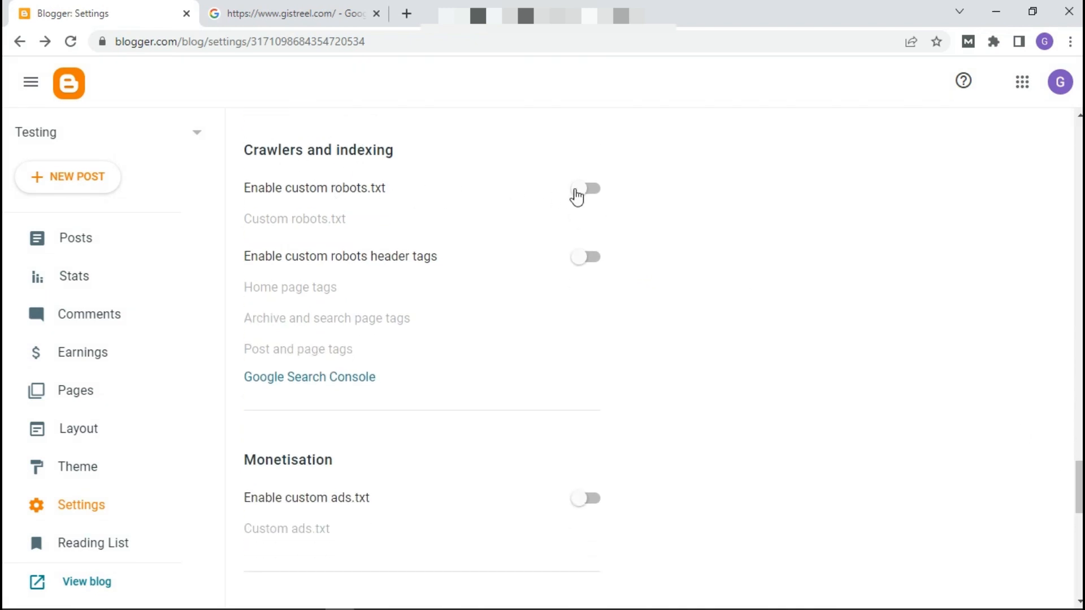
click(576, 196)
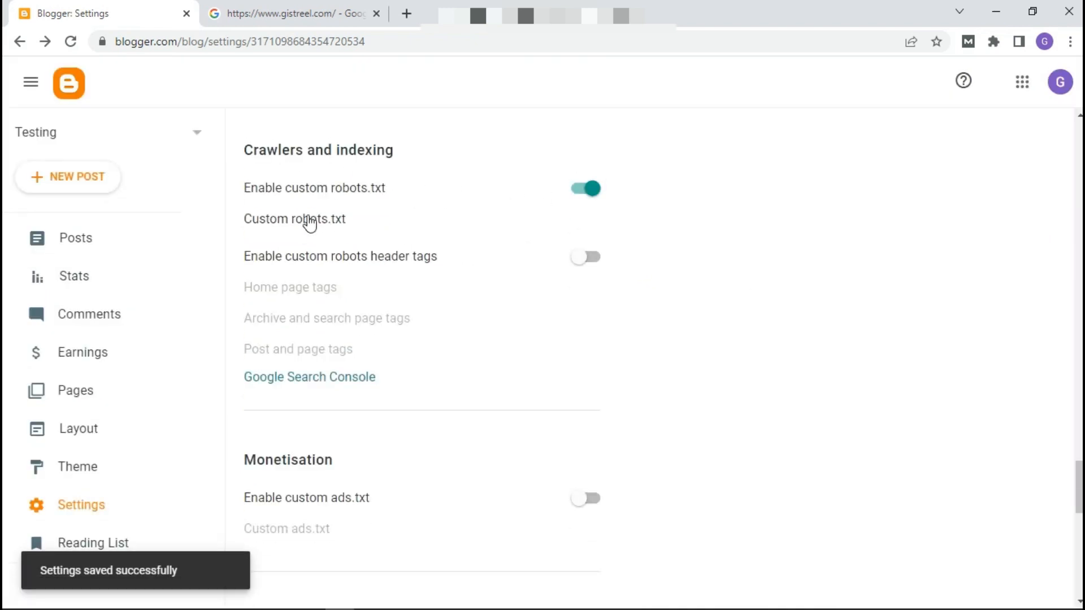
click(341, 223)
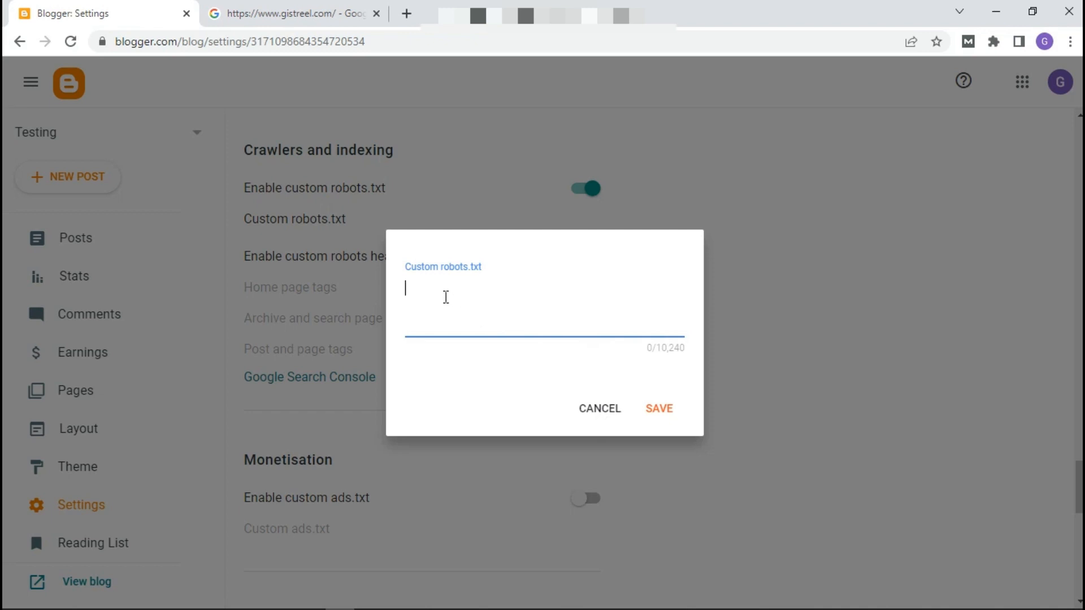
click(604, 409)
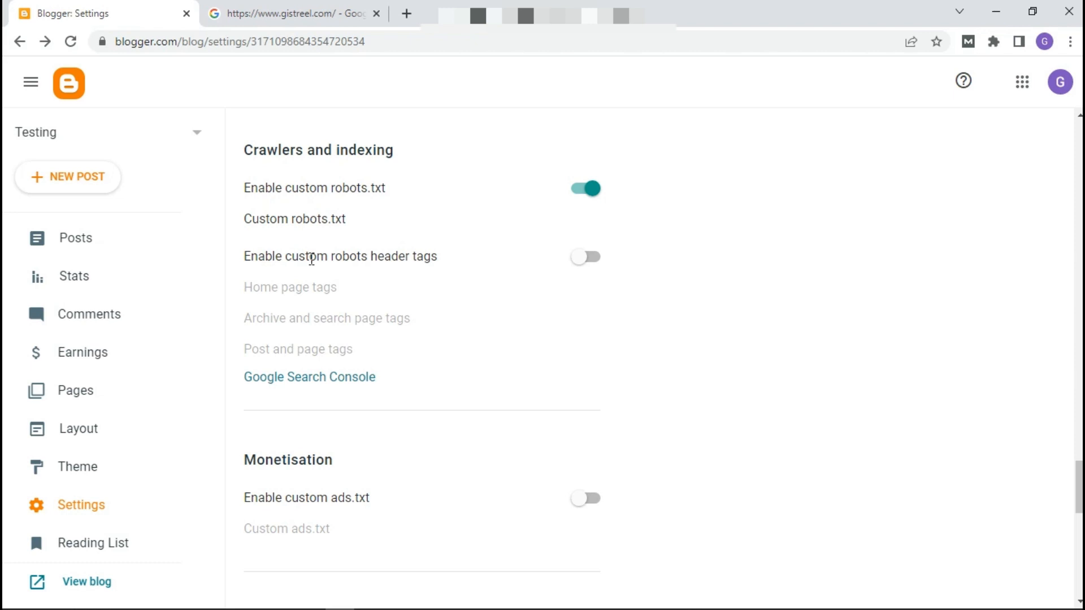
Enable custom robots header tags, and turn on and save the all and noodp tags for the home page.
click(590, 258)
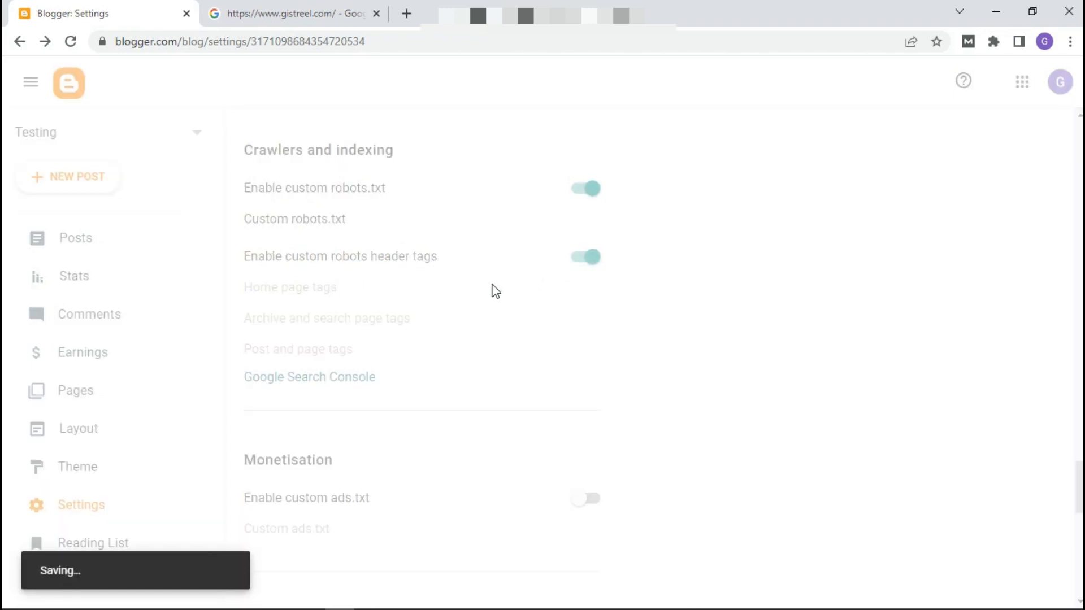
click(314, 289)
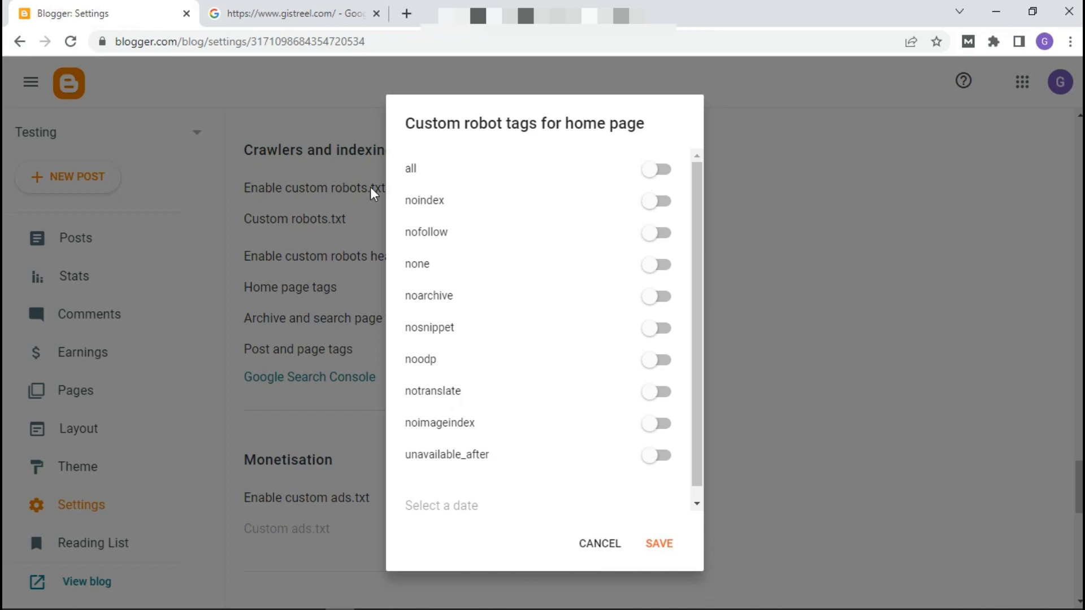
click(649, 171)
click(664, 361)
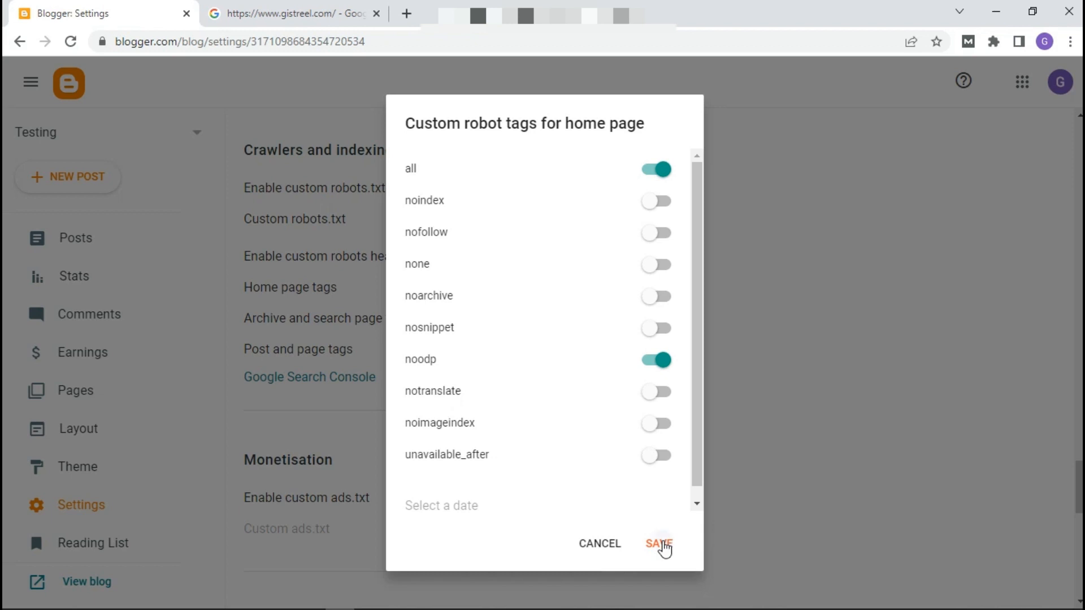
click(663, 545)
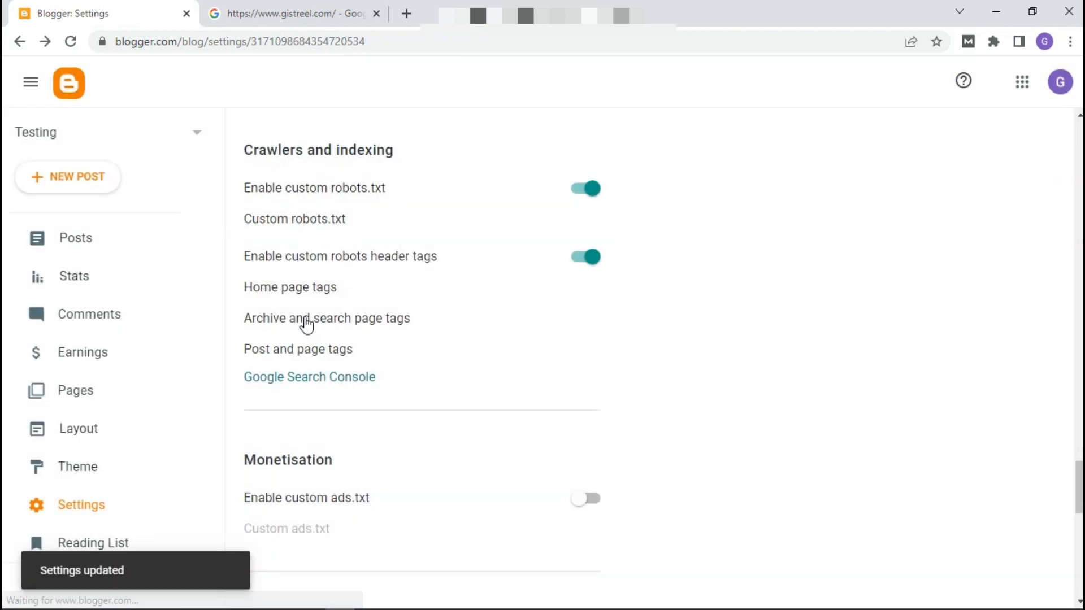
Turn on and save the noindex and noodp robot tags for archive and search pages.
click(304, 318)
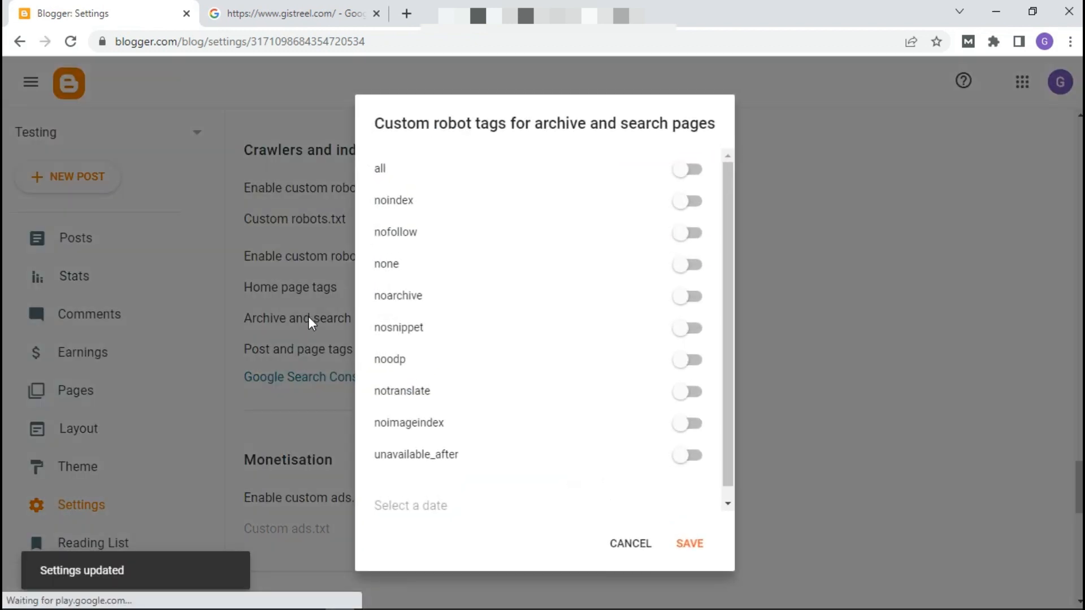
click(689, 203)
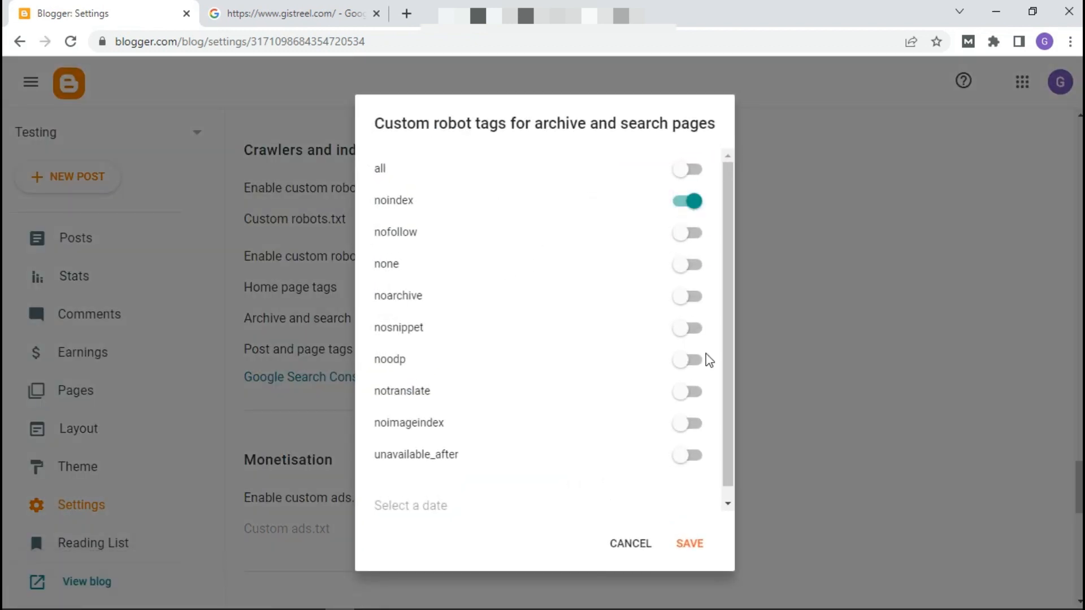
click(686, 361)
click(696, 546)
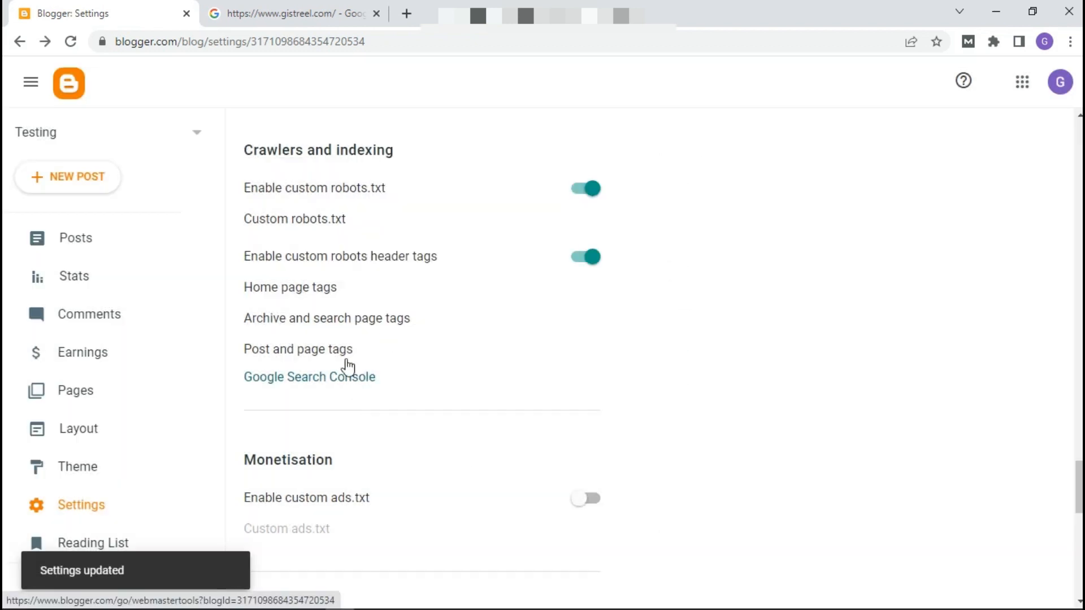
Turn on and save the all and noodp robot tags for posts and pages.
click(322, 350)
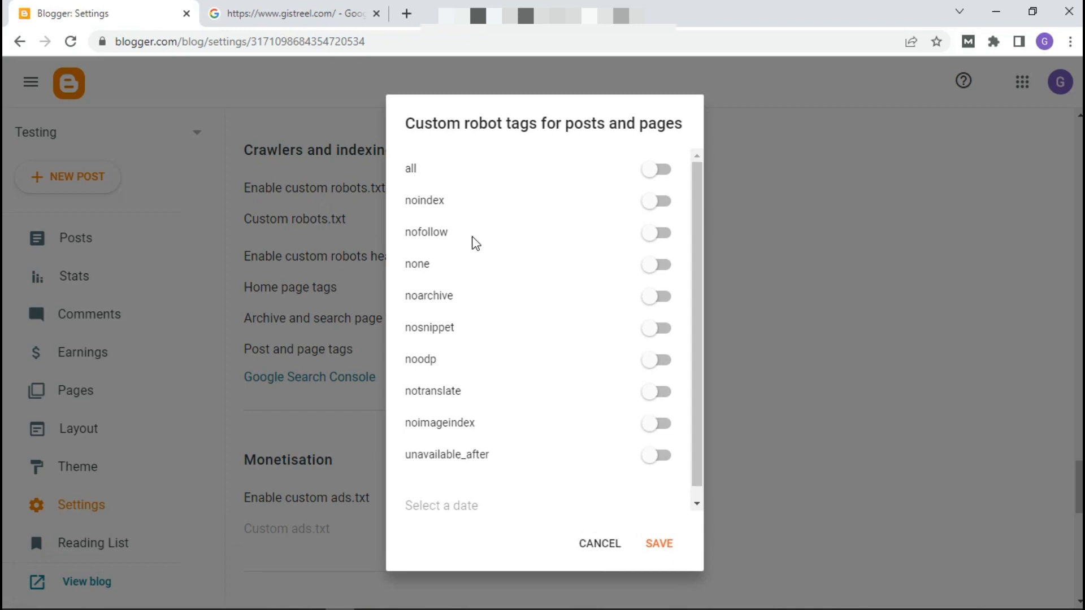
click(656, 171)
click(655, 362)
click(658, 542)
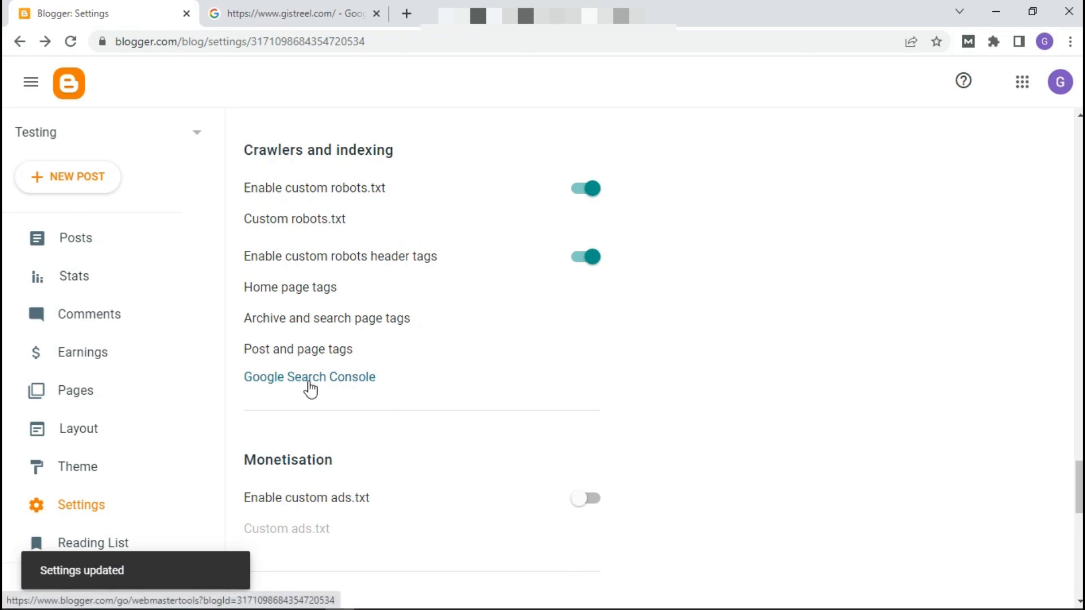
Open Google Search Console from the crawler settings in a new browser tab, and return to the blog settings.
click(285, 382)
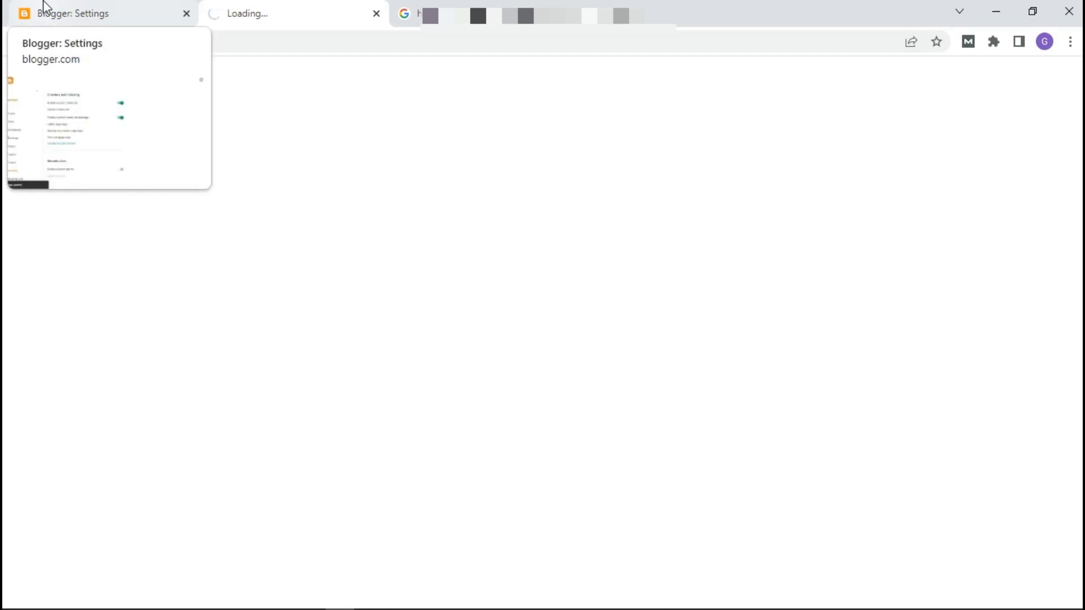
click(66, 4)
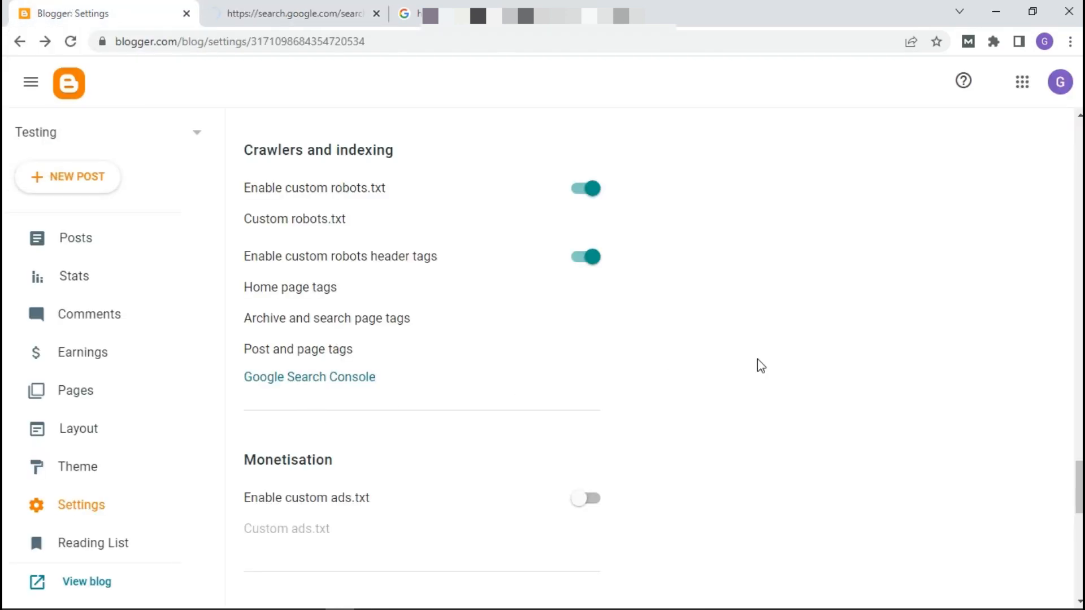
Enable custom ads.txt under Monetisation, and open its text field for editing.
scroll(1079, 487, down, 1)
scroll(1052, 512, down, 4)
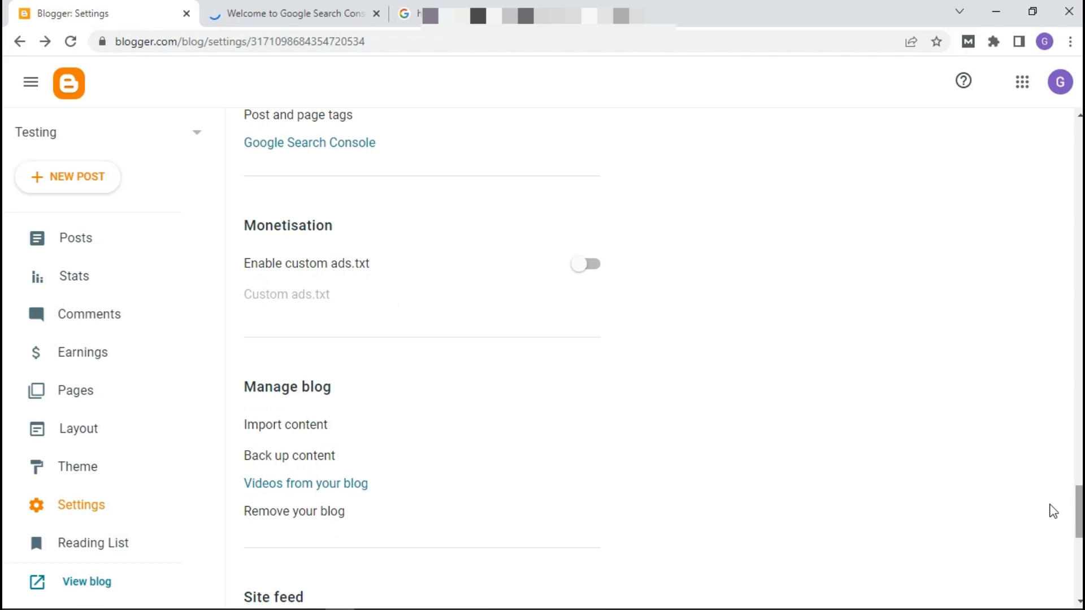
click(581, 265)
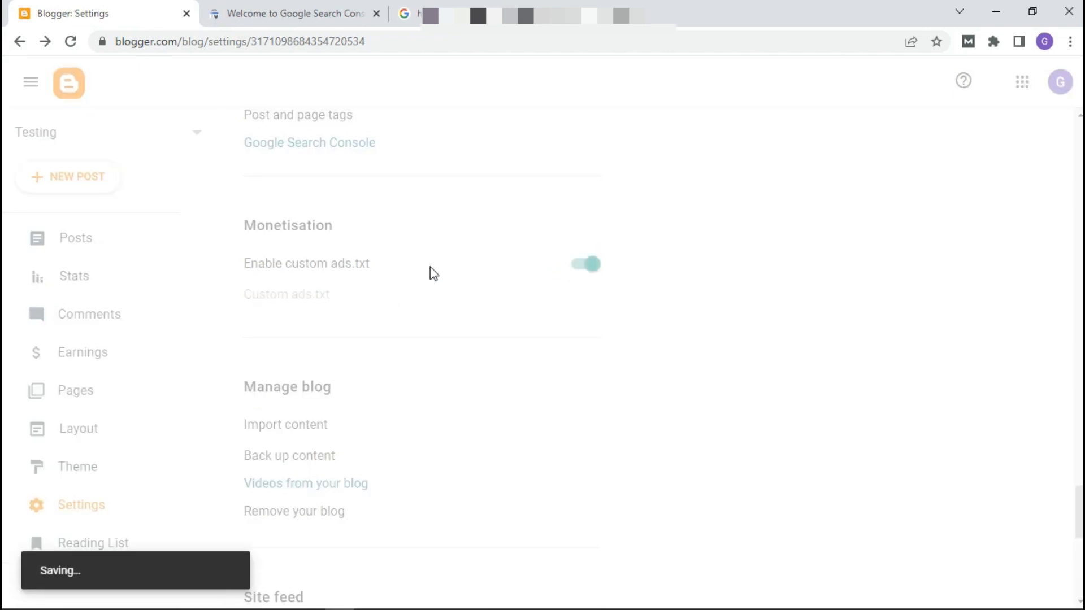
click(305, 292)
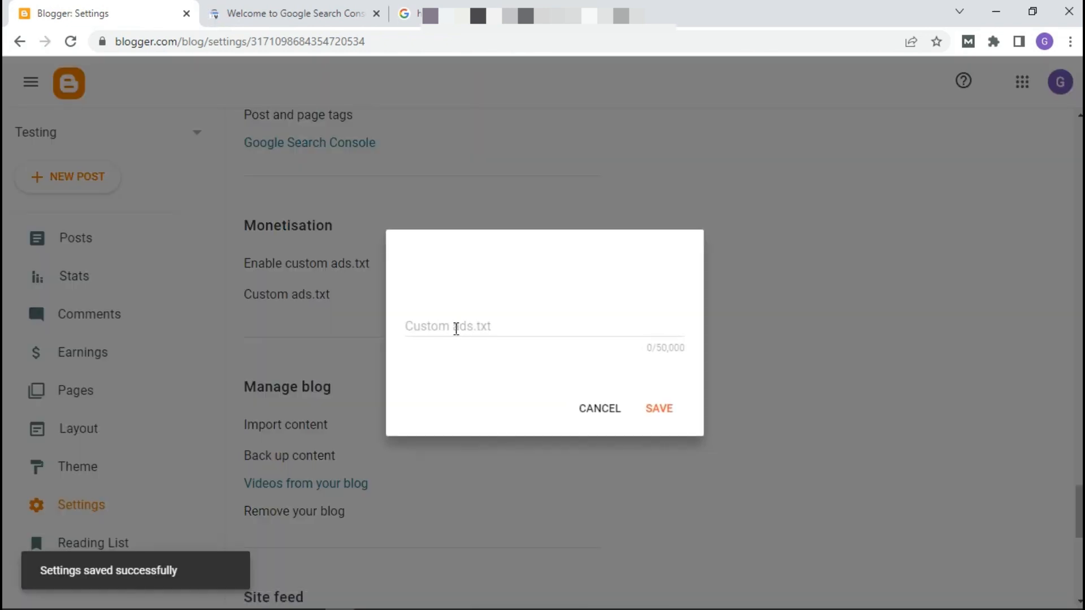
click(527, 335)
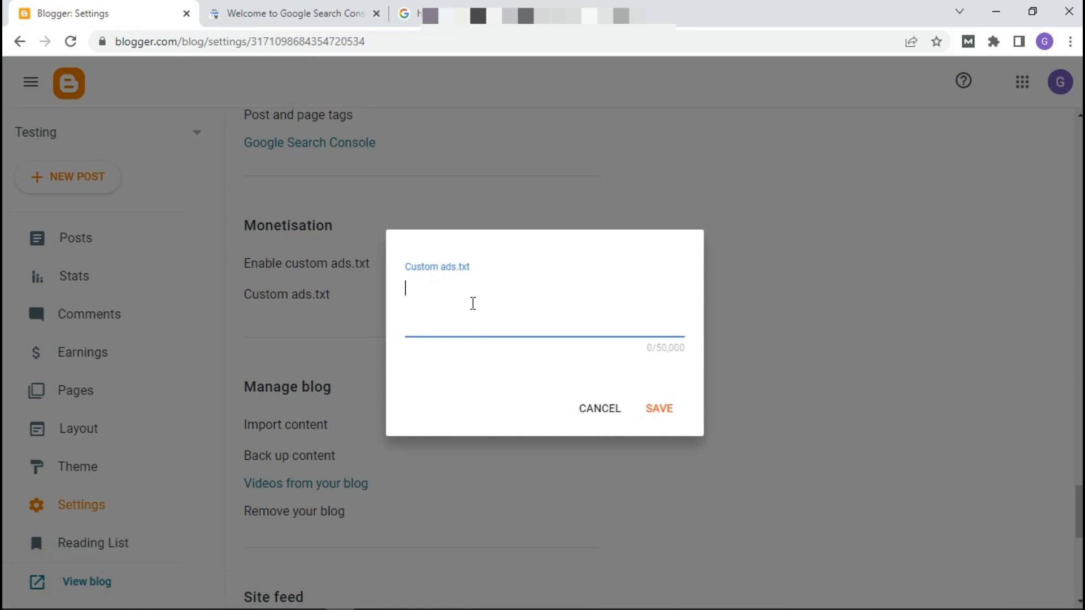
View the Google Search Console welcome page, return to the blog settings, and close the custom ads.txt field without entering text.
click(294, 13)
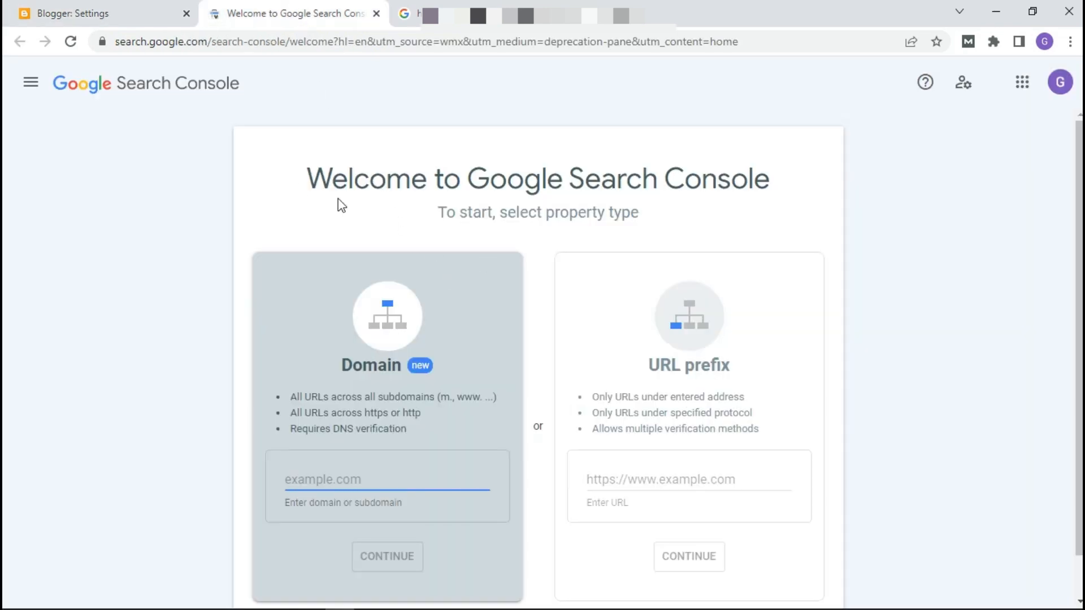
click(138, 9)
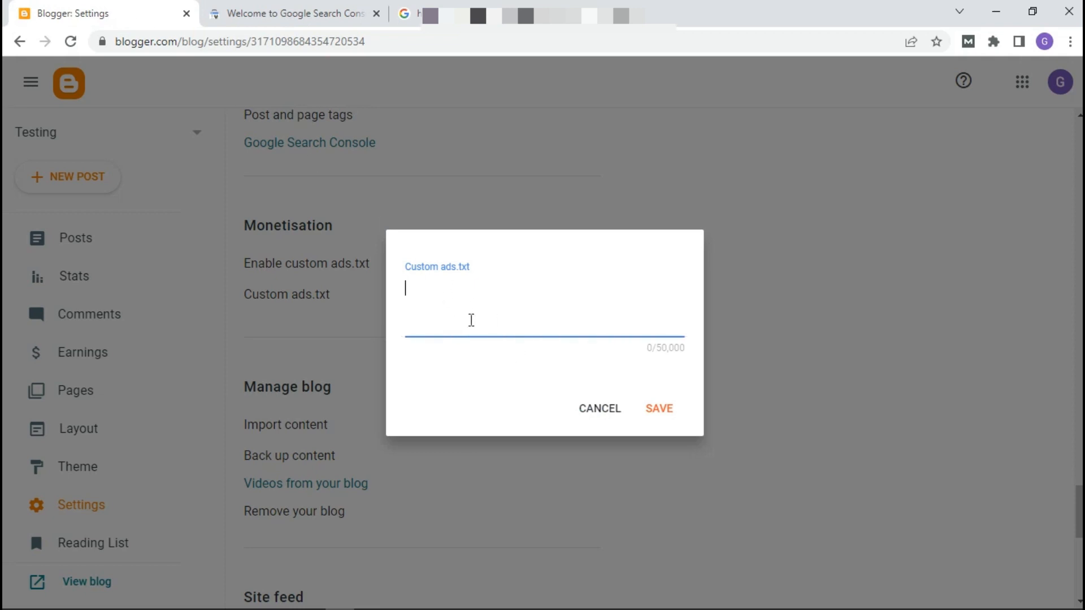
click(590, 410)
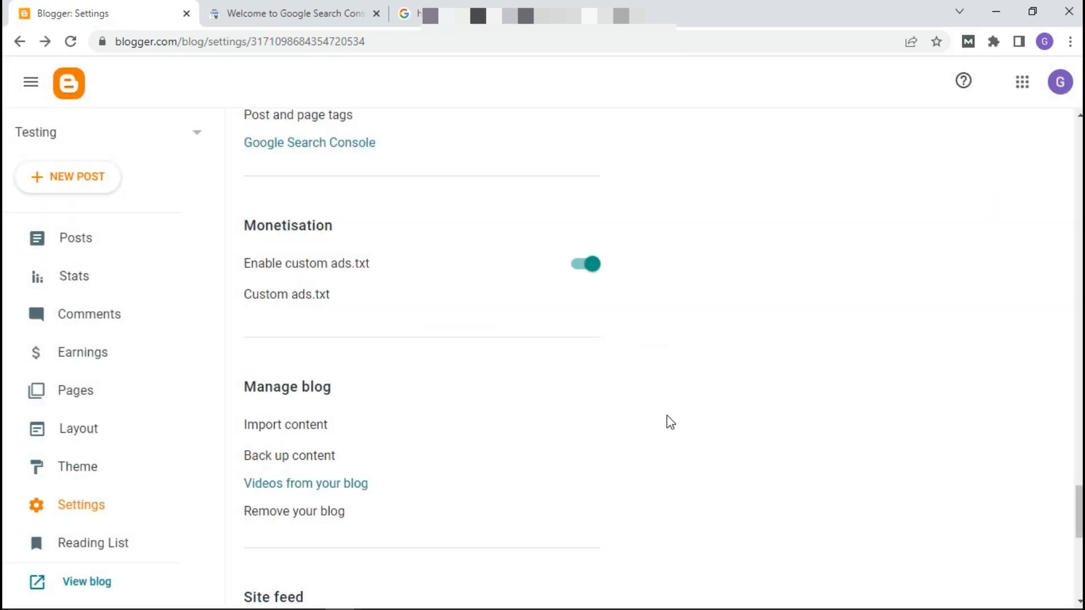
Examine the Import content dialog and its file chooser under Manage blog, and cancel without importing a file.
scroll(546, 338, down, 3)
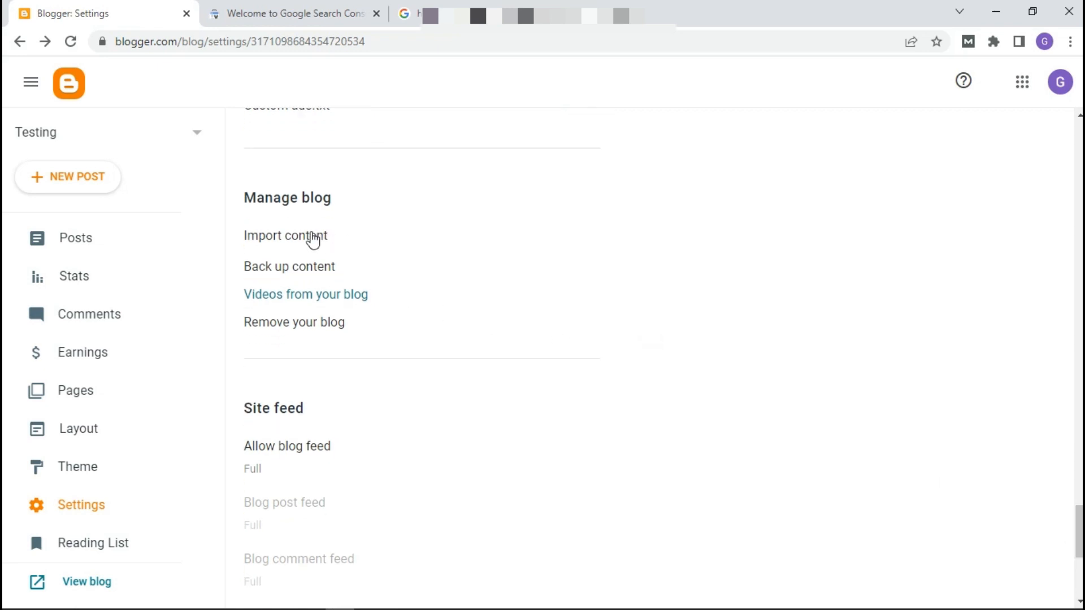
click(314, 237)
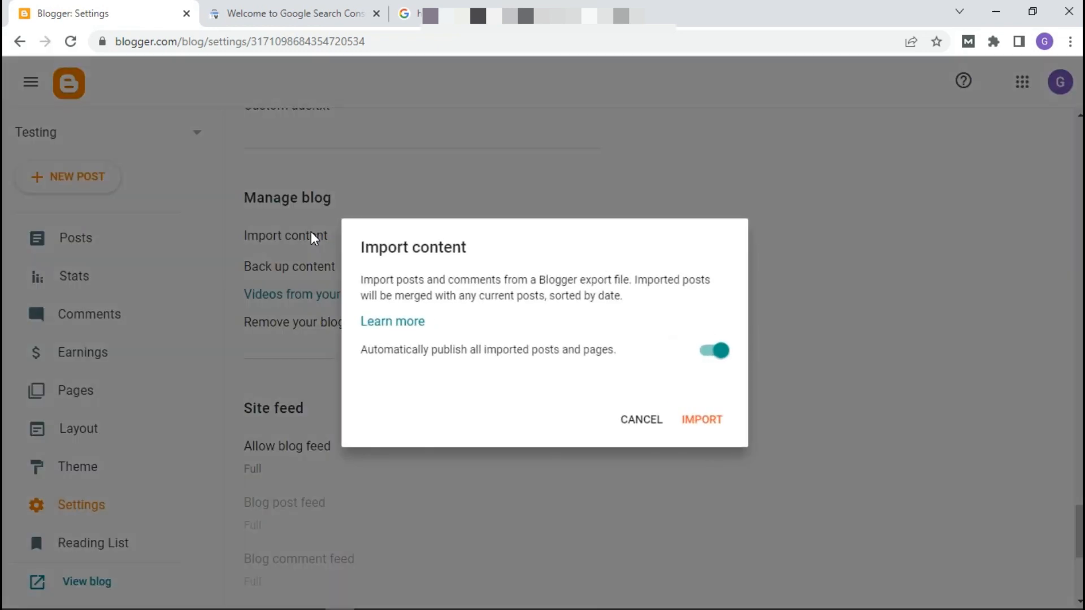
click(633, 424)
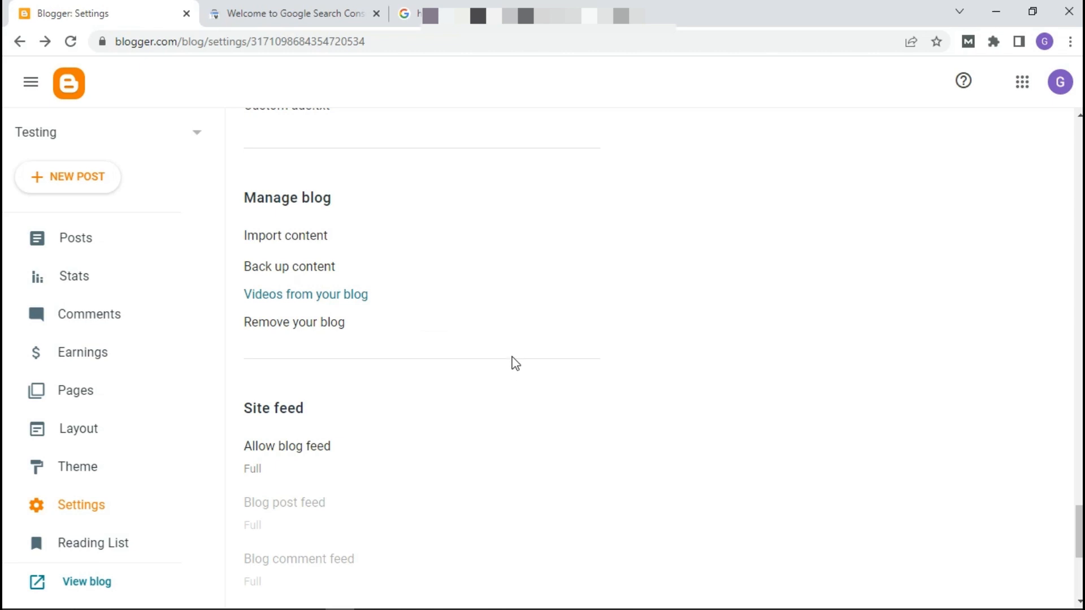
click(293, 238)
click(690, 427)
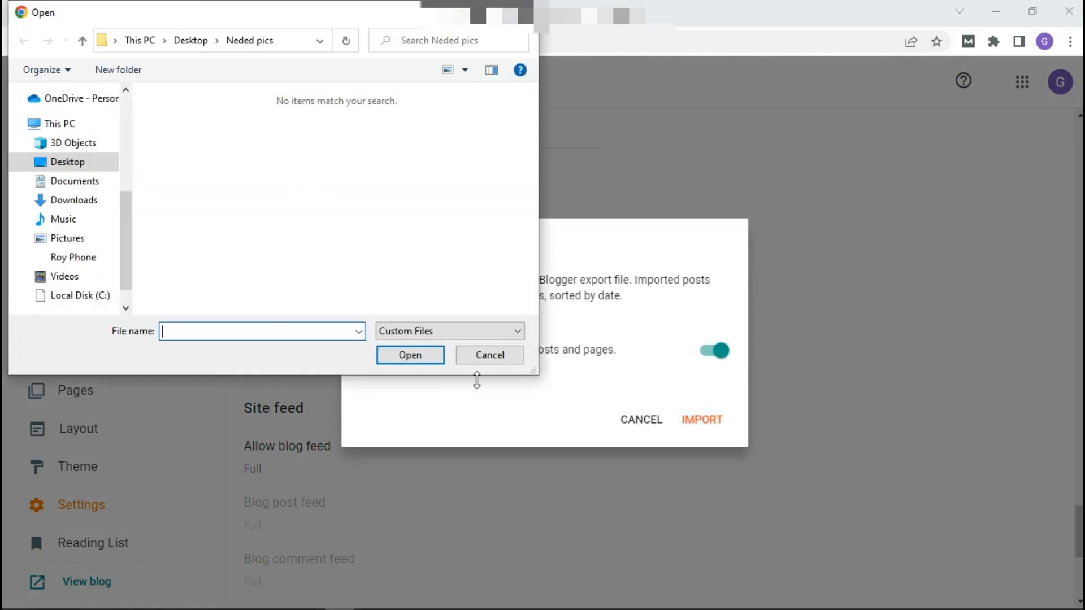
click(487, 357)
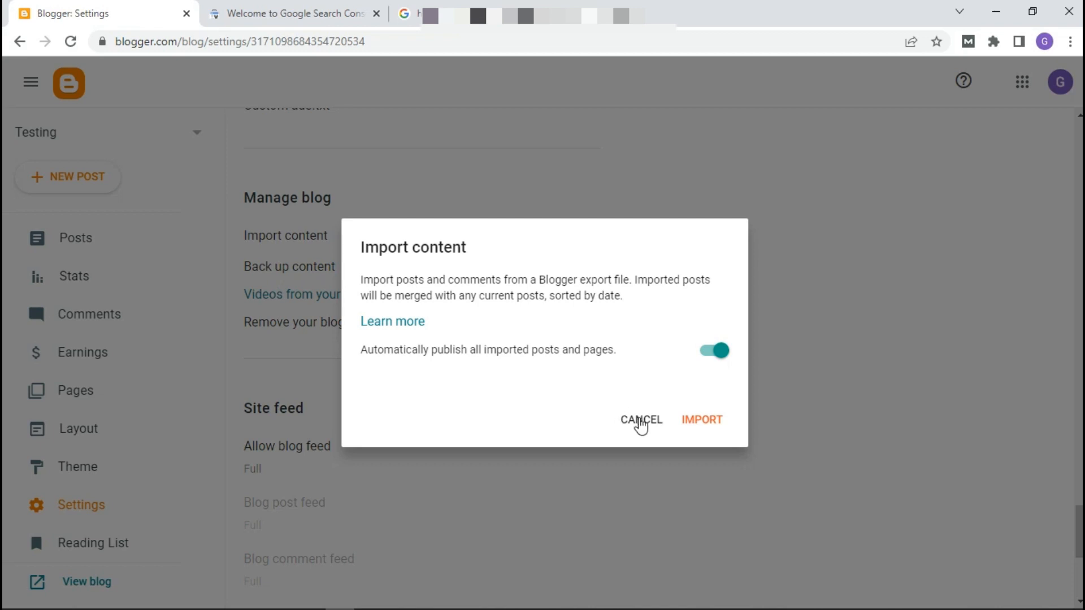
click(641, 419)
View the Back up content dialog, cancel it without downloading, and look over the site feed settings.
click(299, 269)
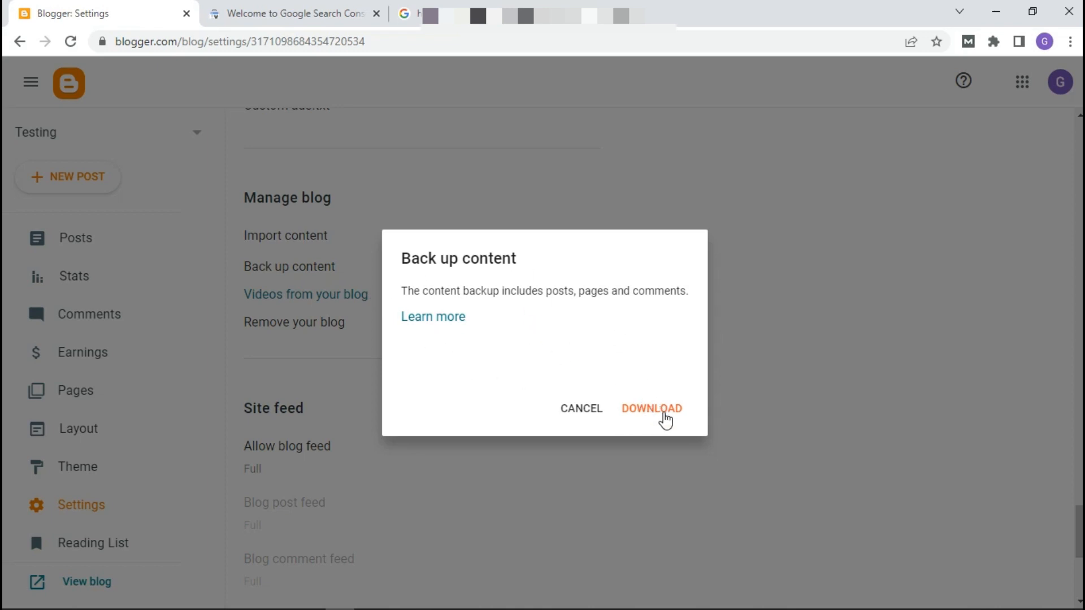
click(578, 412)
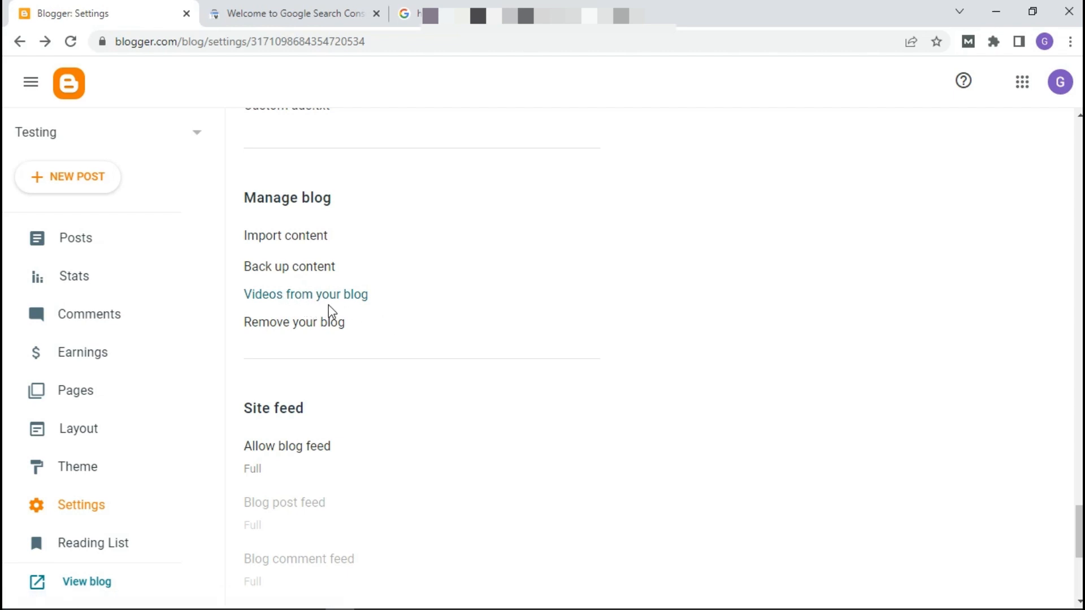
scroll(1033, 562, down, 6)
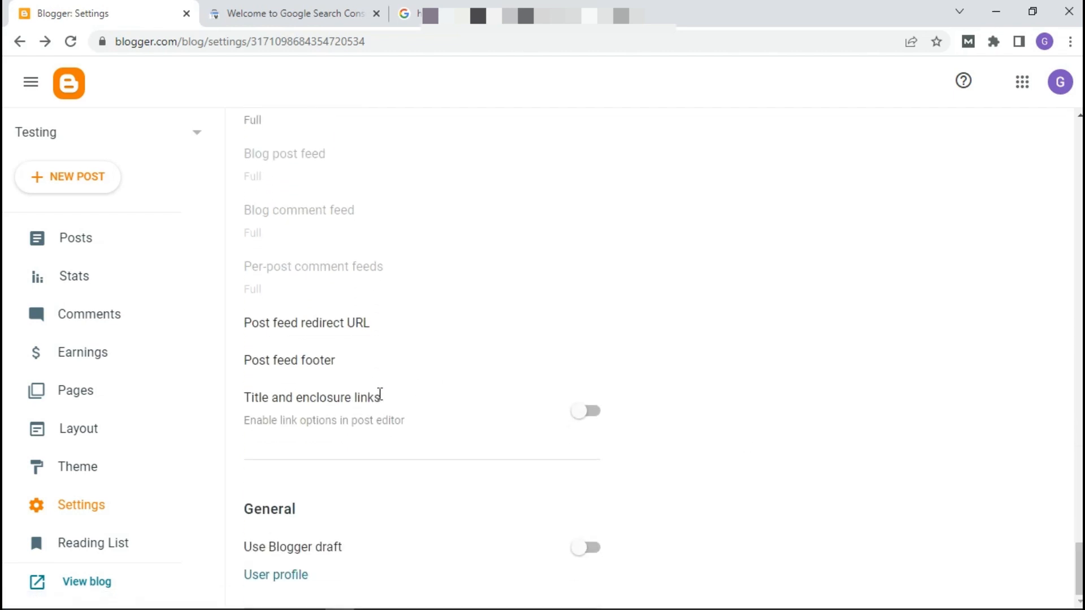
View the Edit User Profile page linked under General, close it, and look back over the blog's Permissions settings.
click(281, 576)
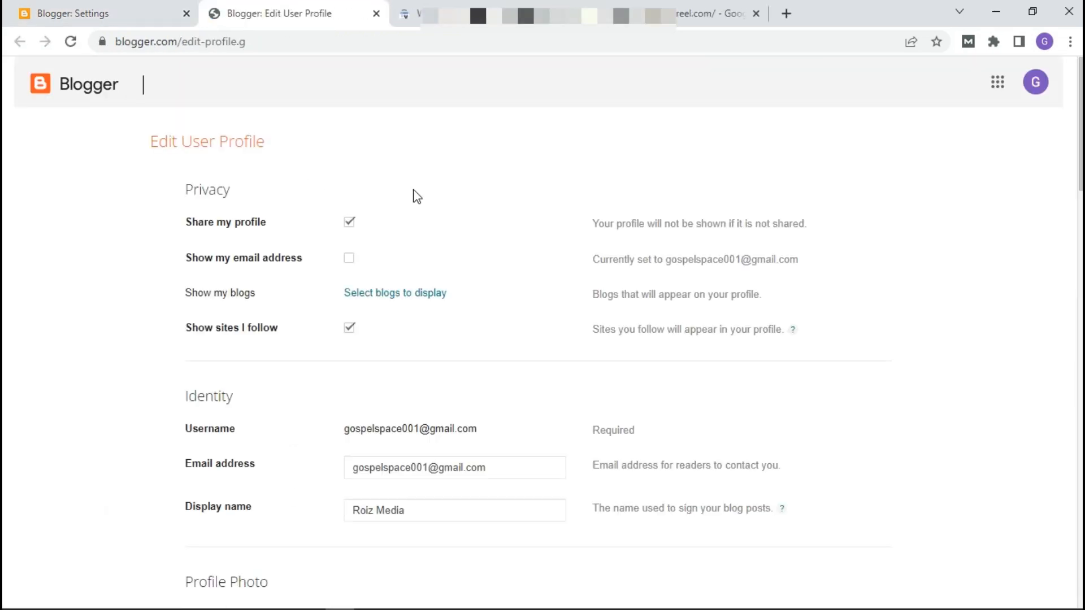
drag(1080, 176, 1070, 61)
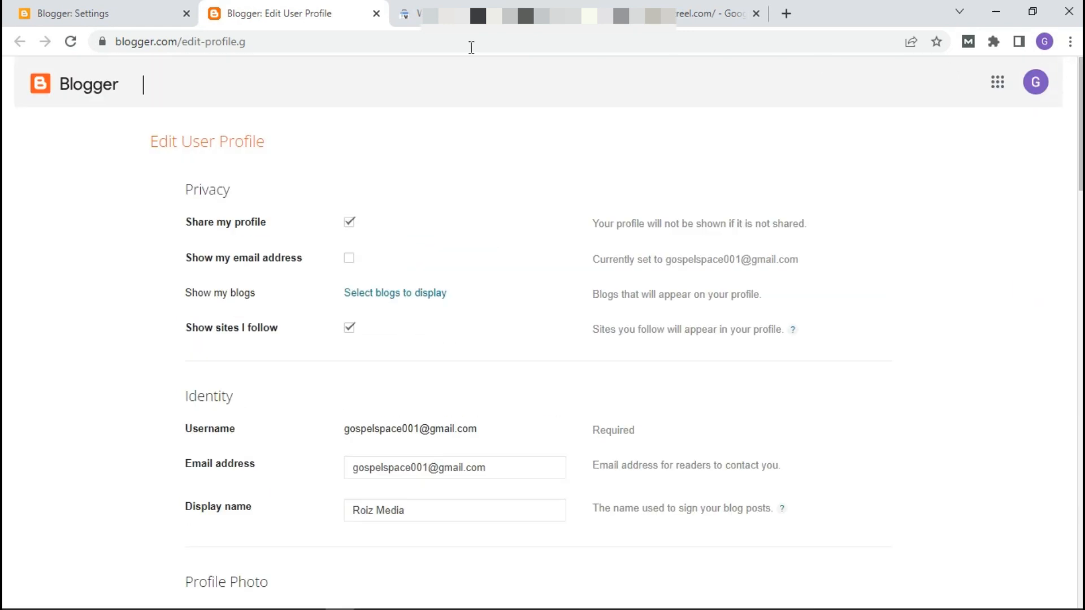
click(376, 13)
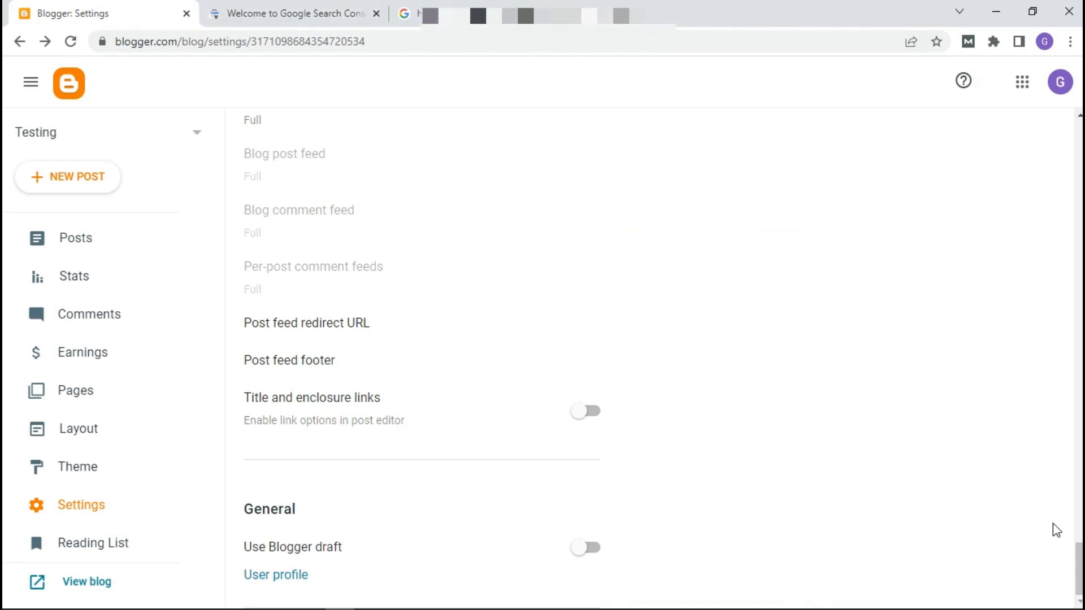
drag(1078, 559, 1078, 267)
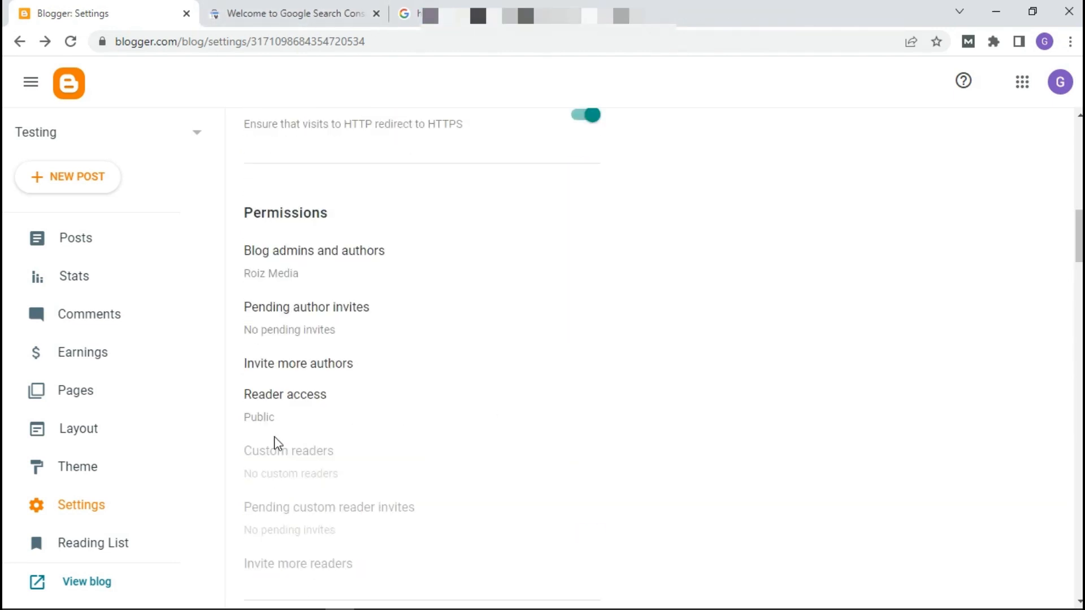
Open the Contempo Light theme's HTML code for editing and place the cursor at the end of the all-head-content include line.
click(73, 465)
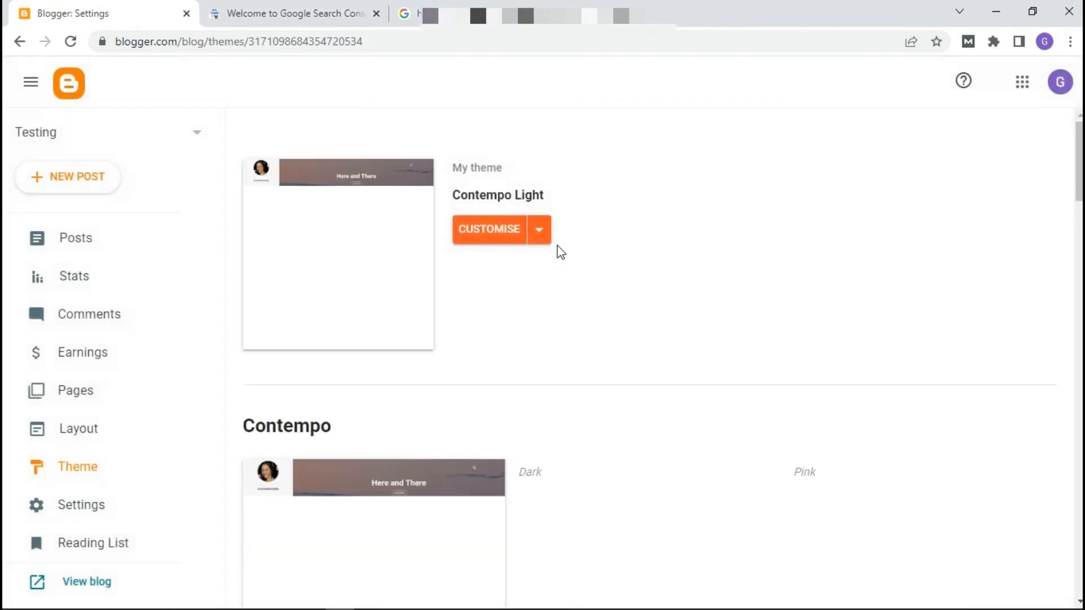
click(541, 236)
click(434, 355)
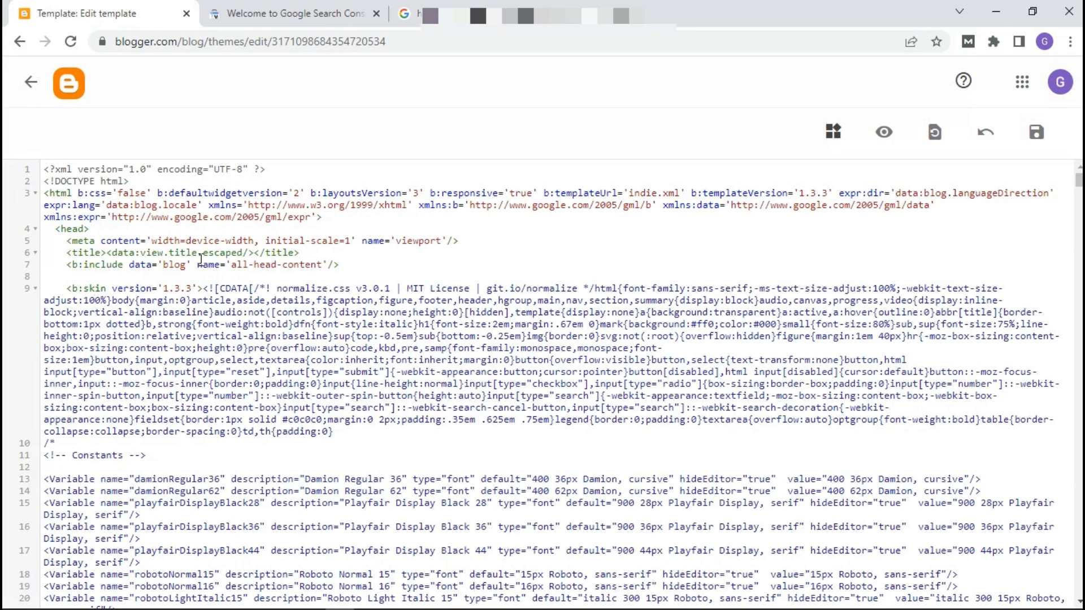
click(365, 266)
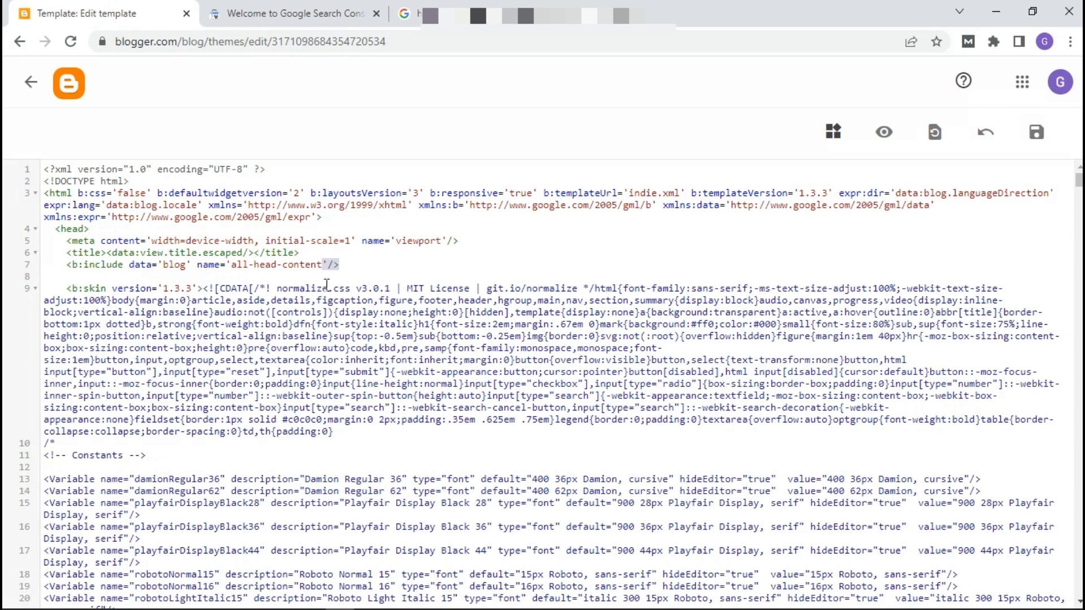